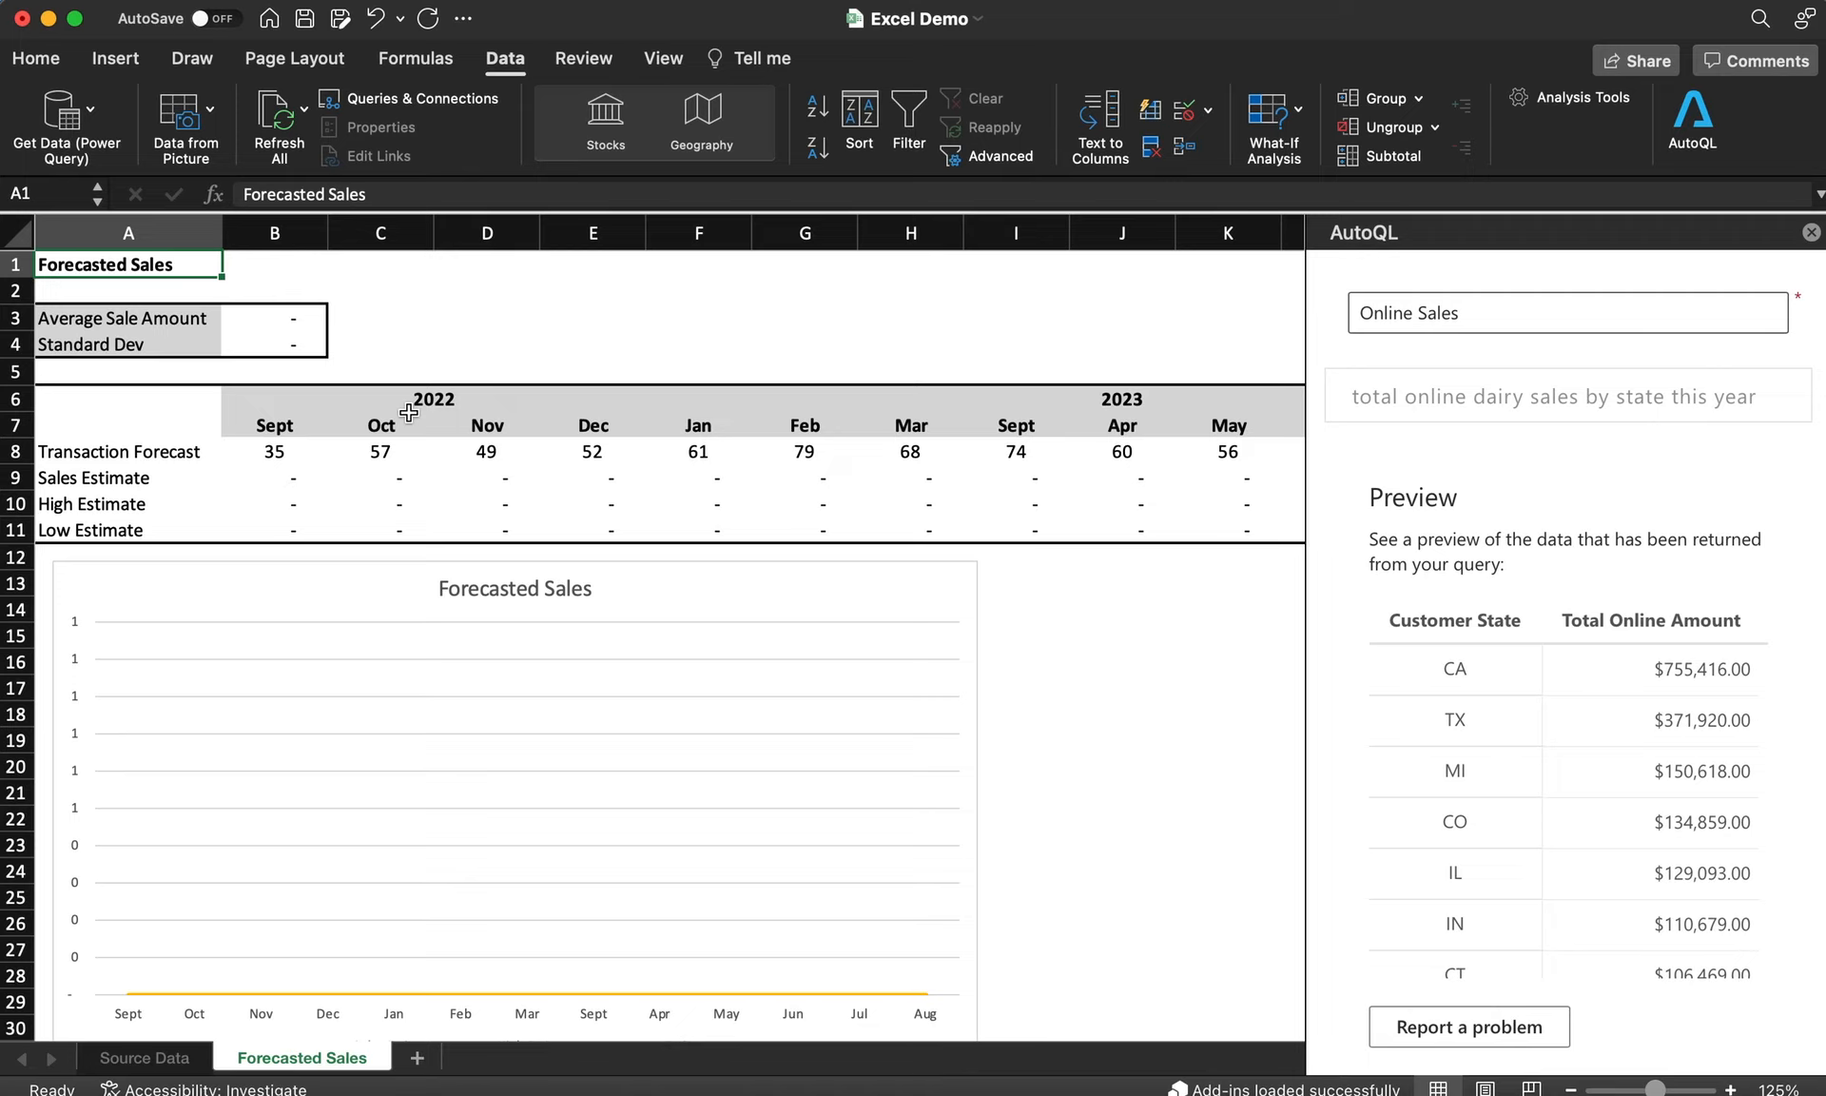
Step: Examine the Source Data sheet and the formulas behind the estimates, Average Sale Amount and Standard Dev on the Forecasted Sales sheet
left_click(145, 1058)
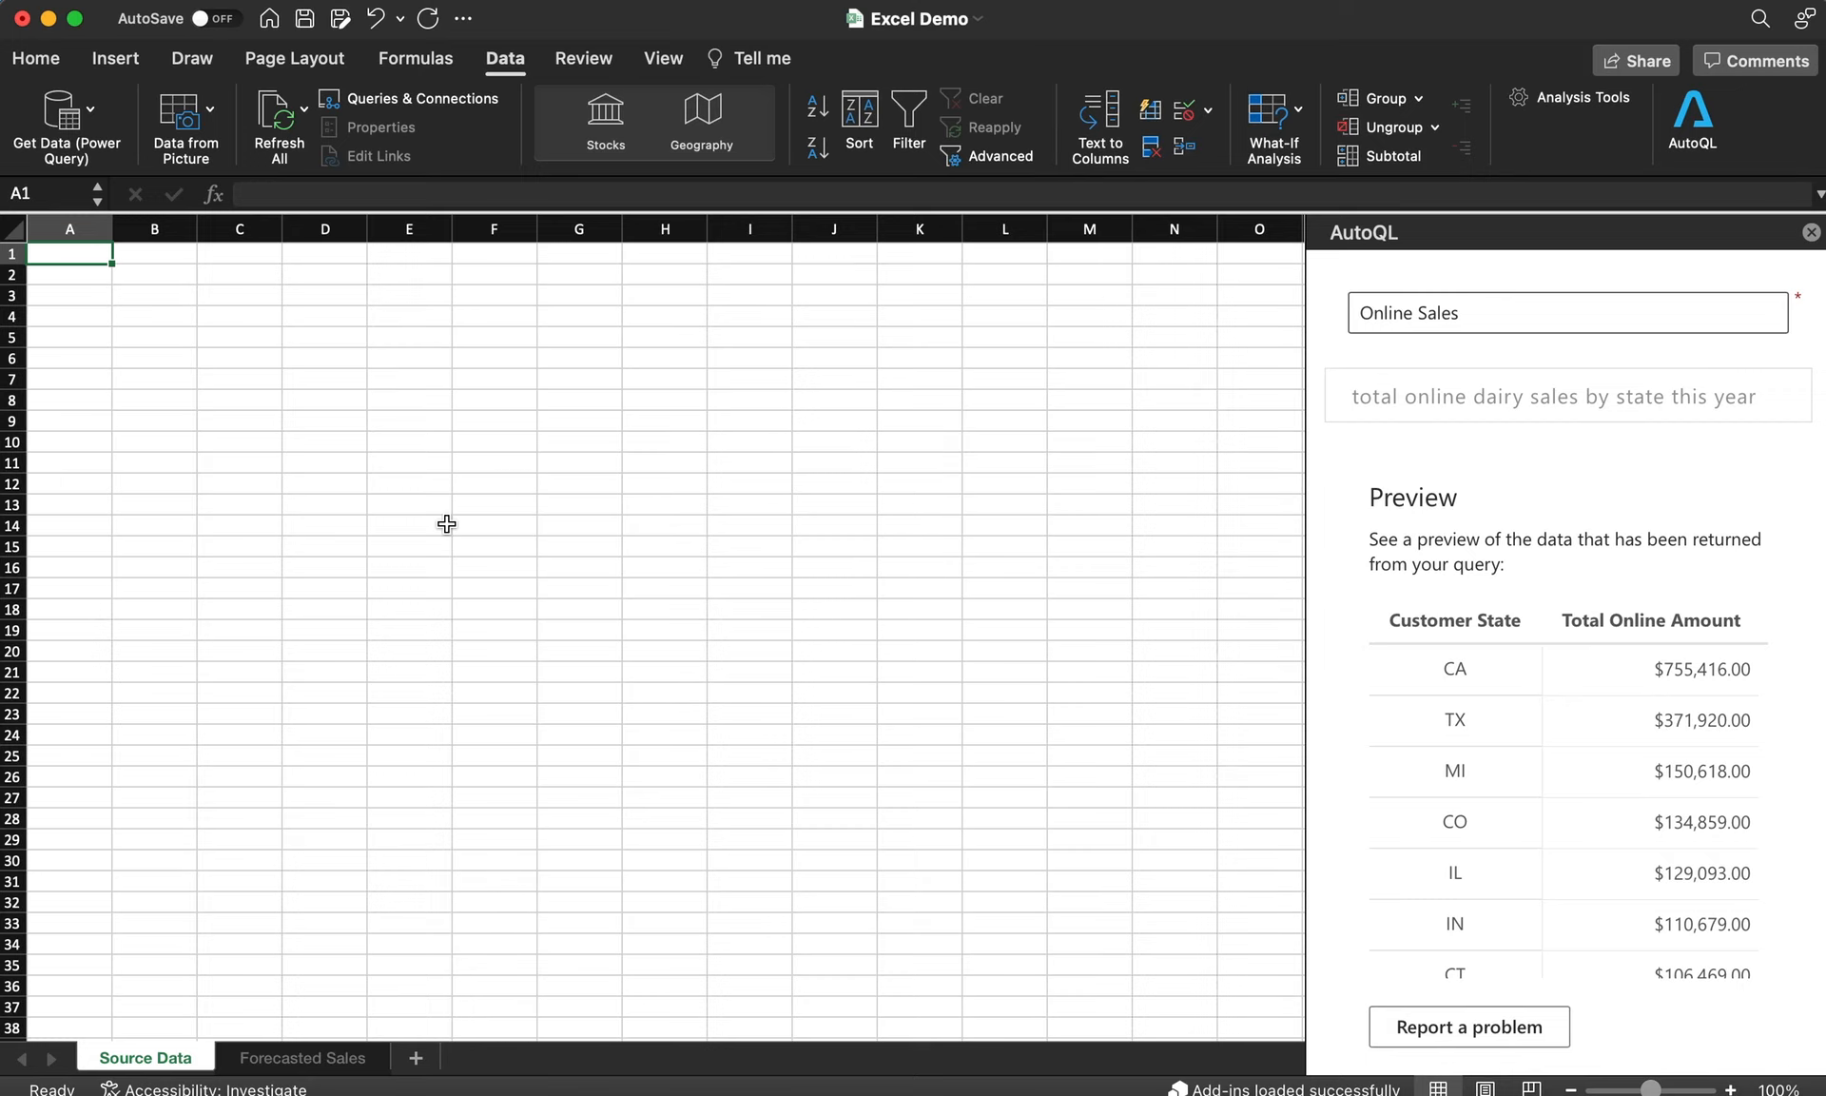
left_click(307, 1060)
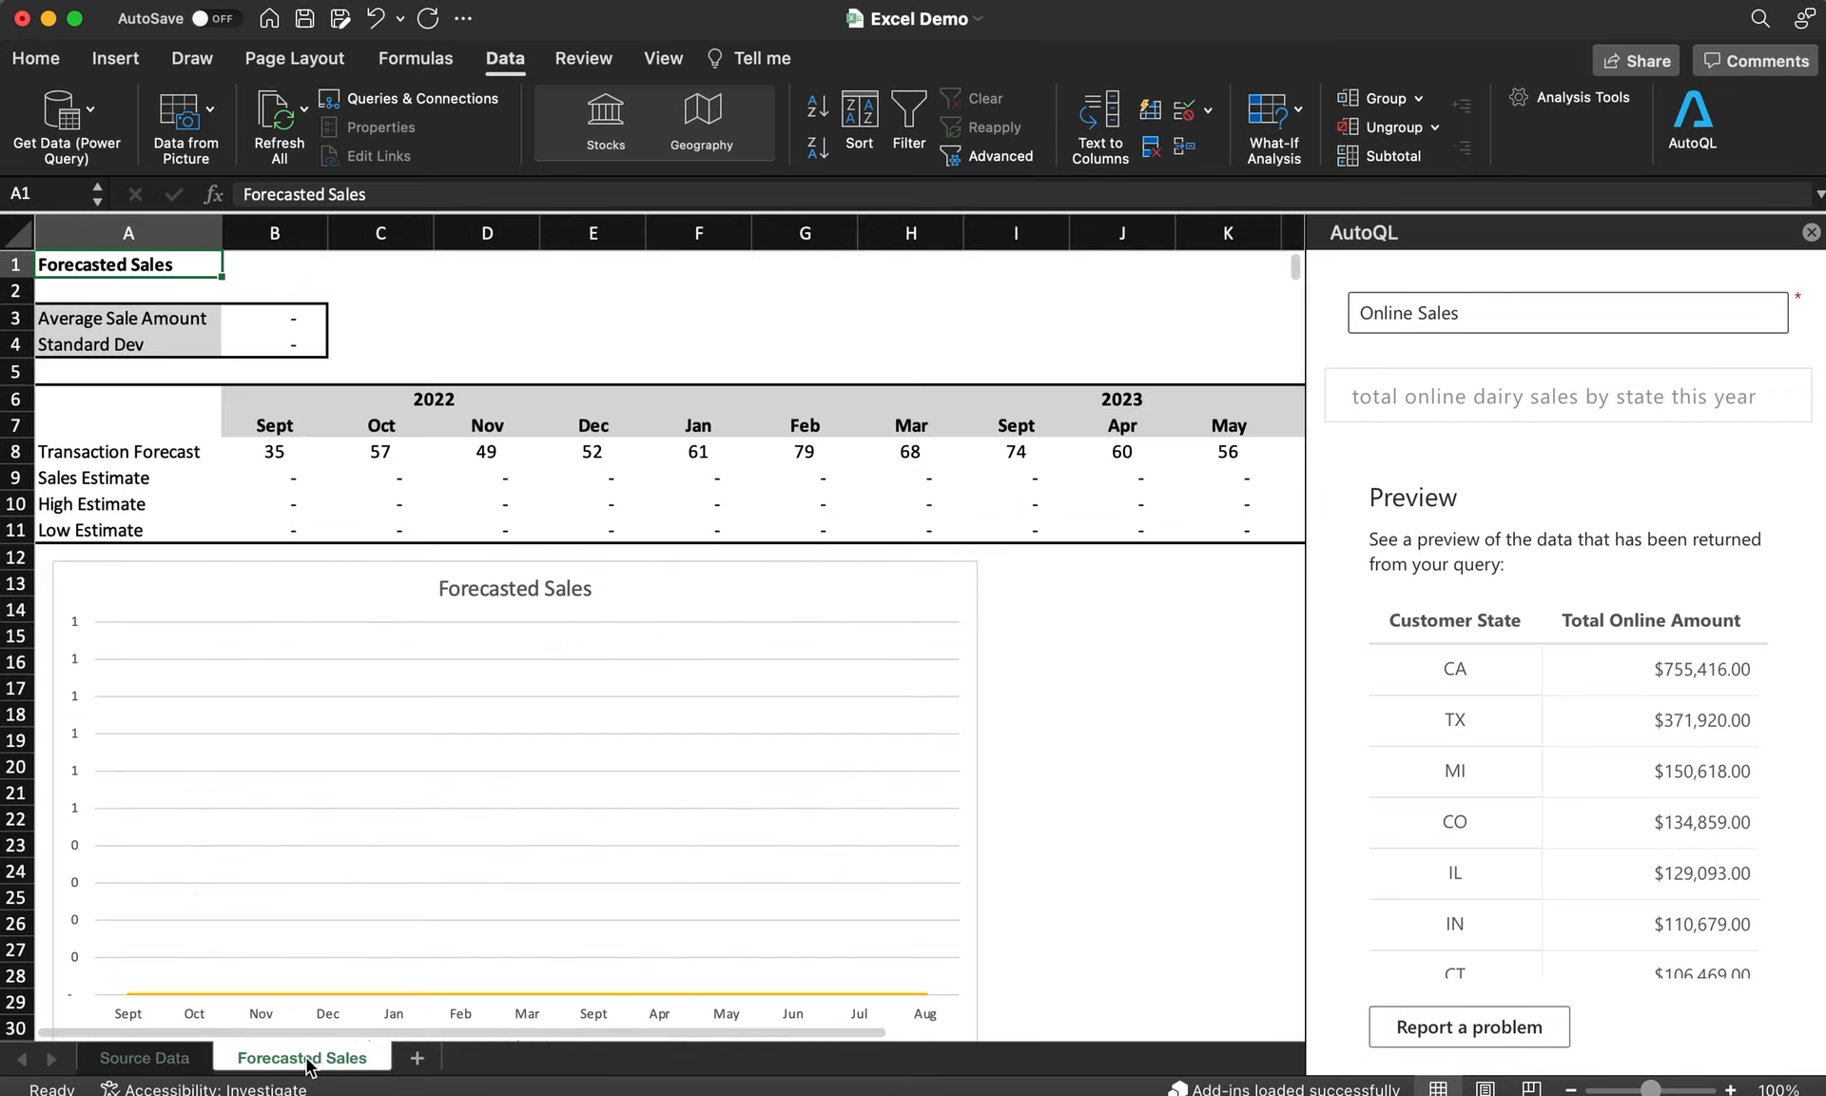
left_click(300, 477)
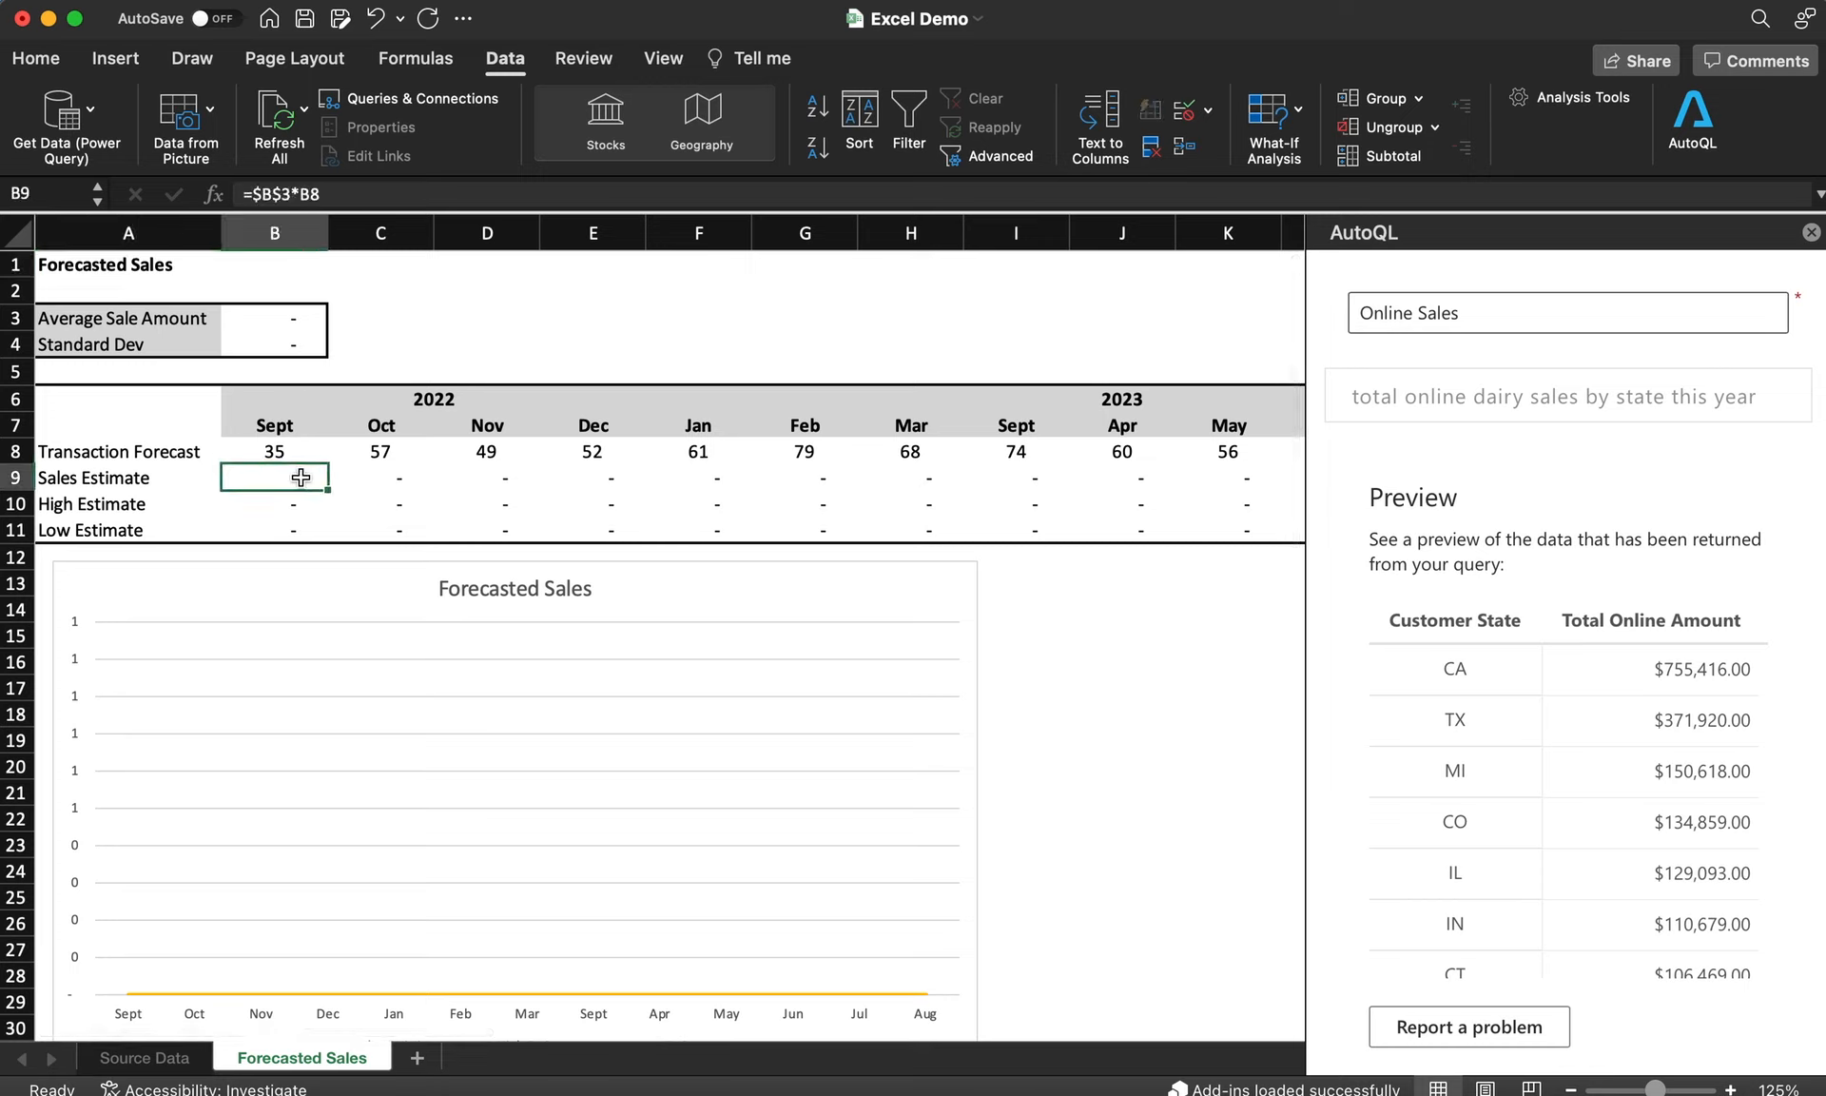
key("Down")
key("Right")
key("Right")
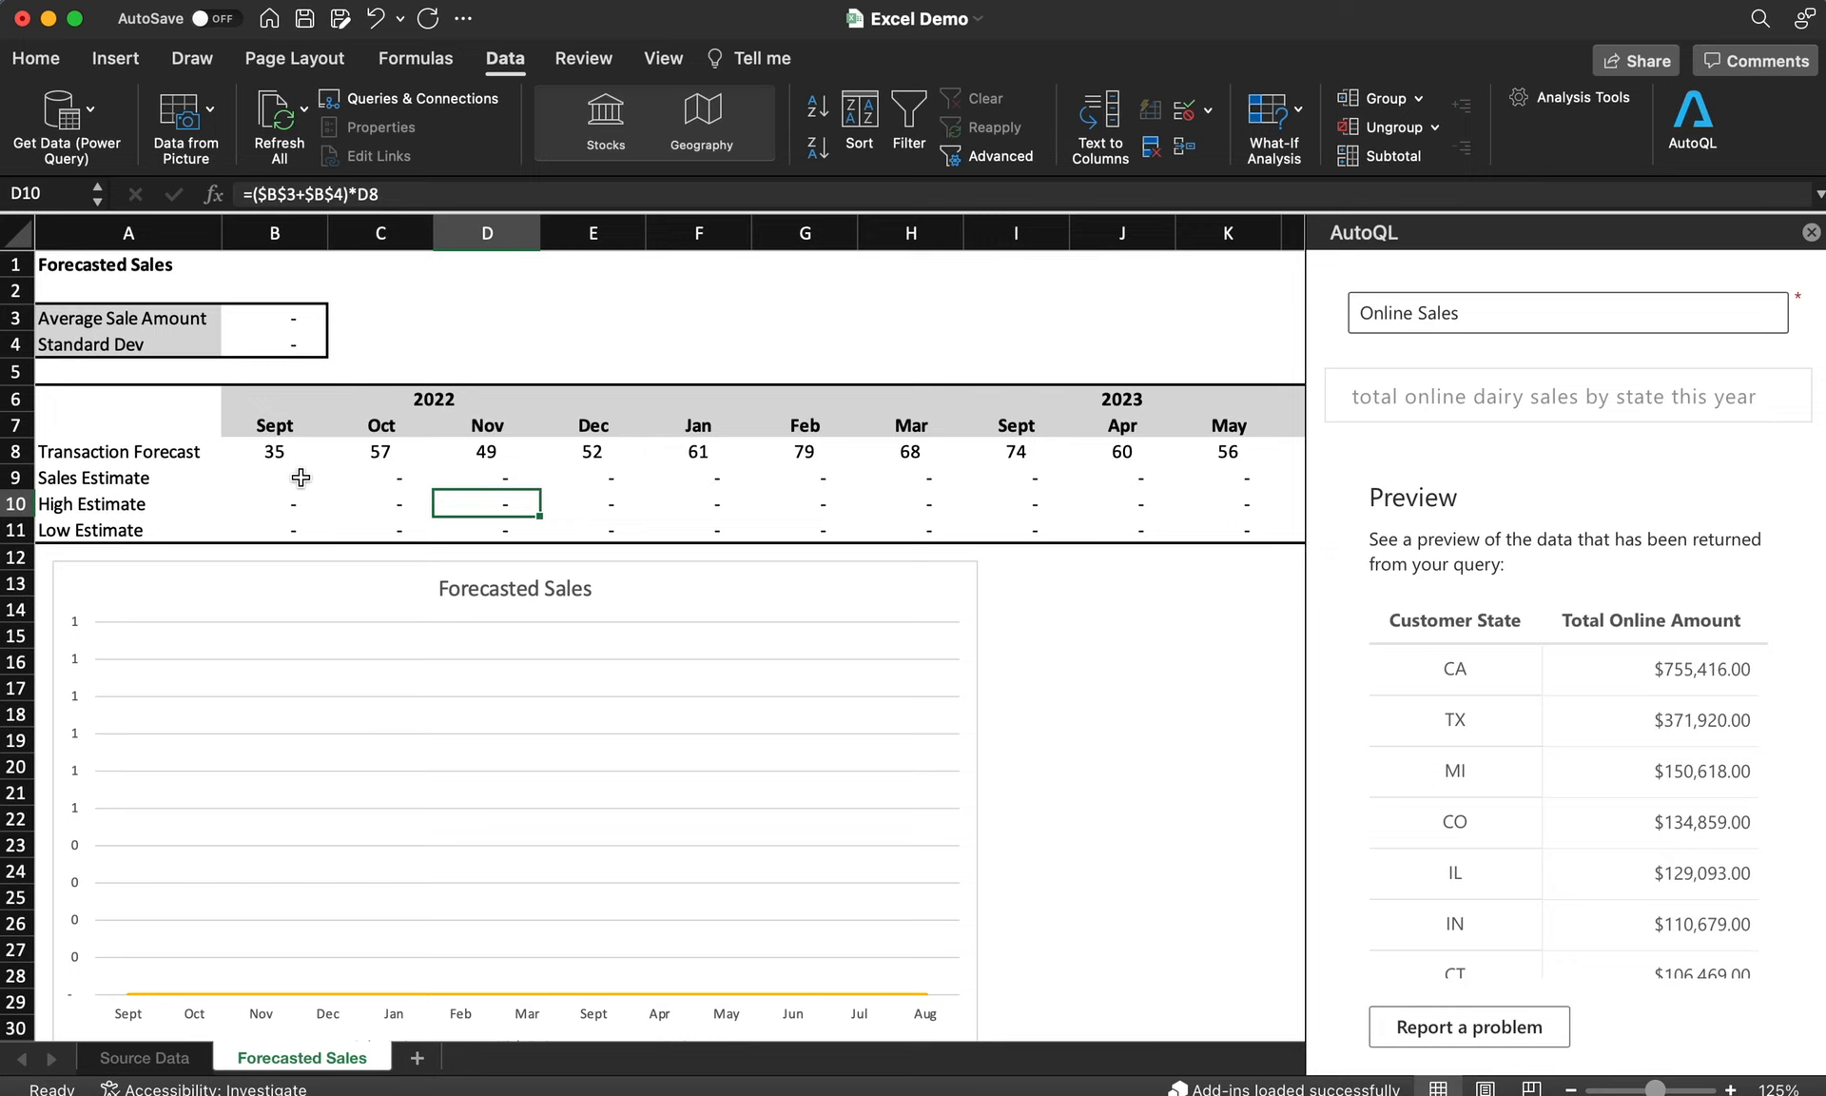
key("Down")
key("Up")
key("Up")
key("Left")
key("Left")
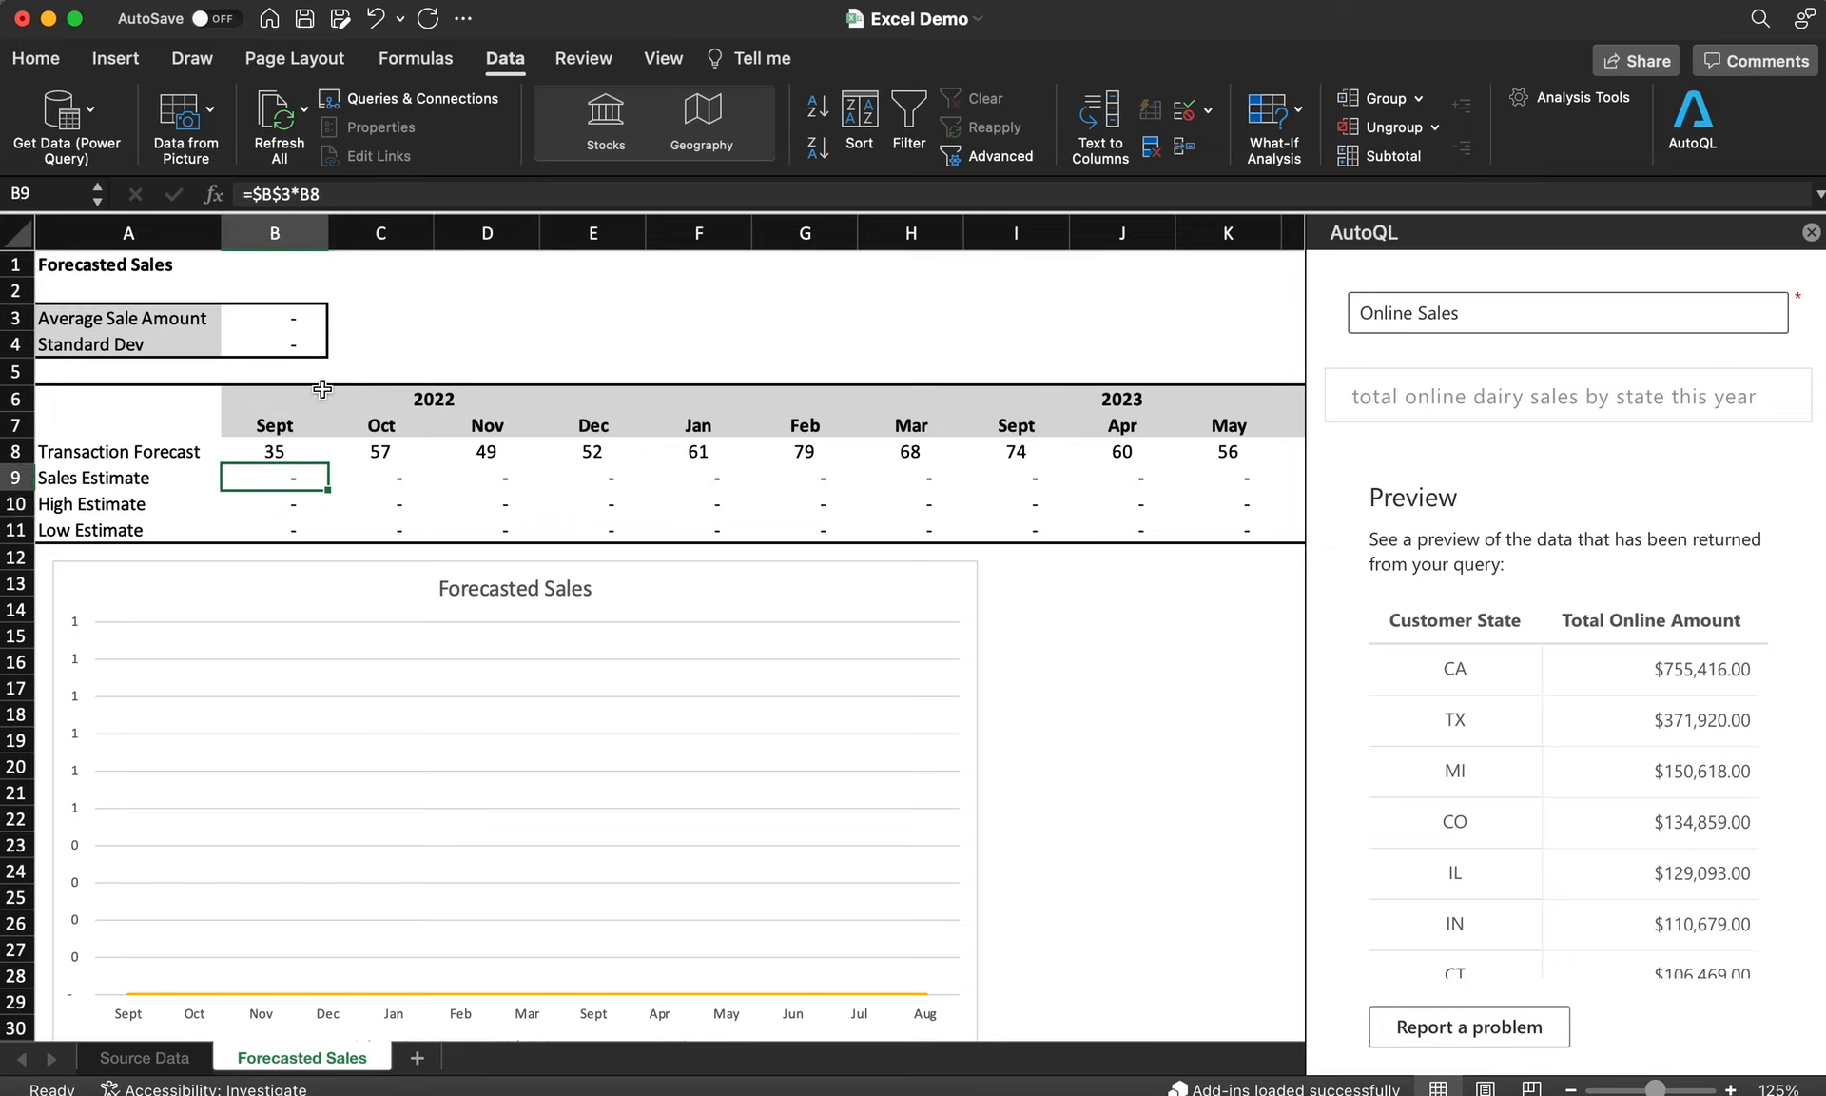
left_click(296, 308)
left_click(296, 342)
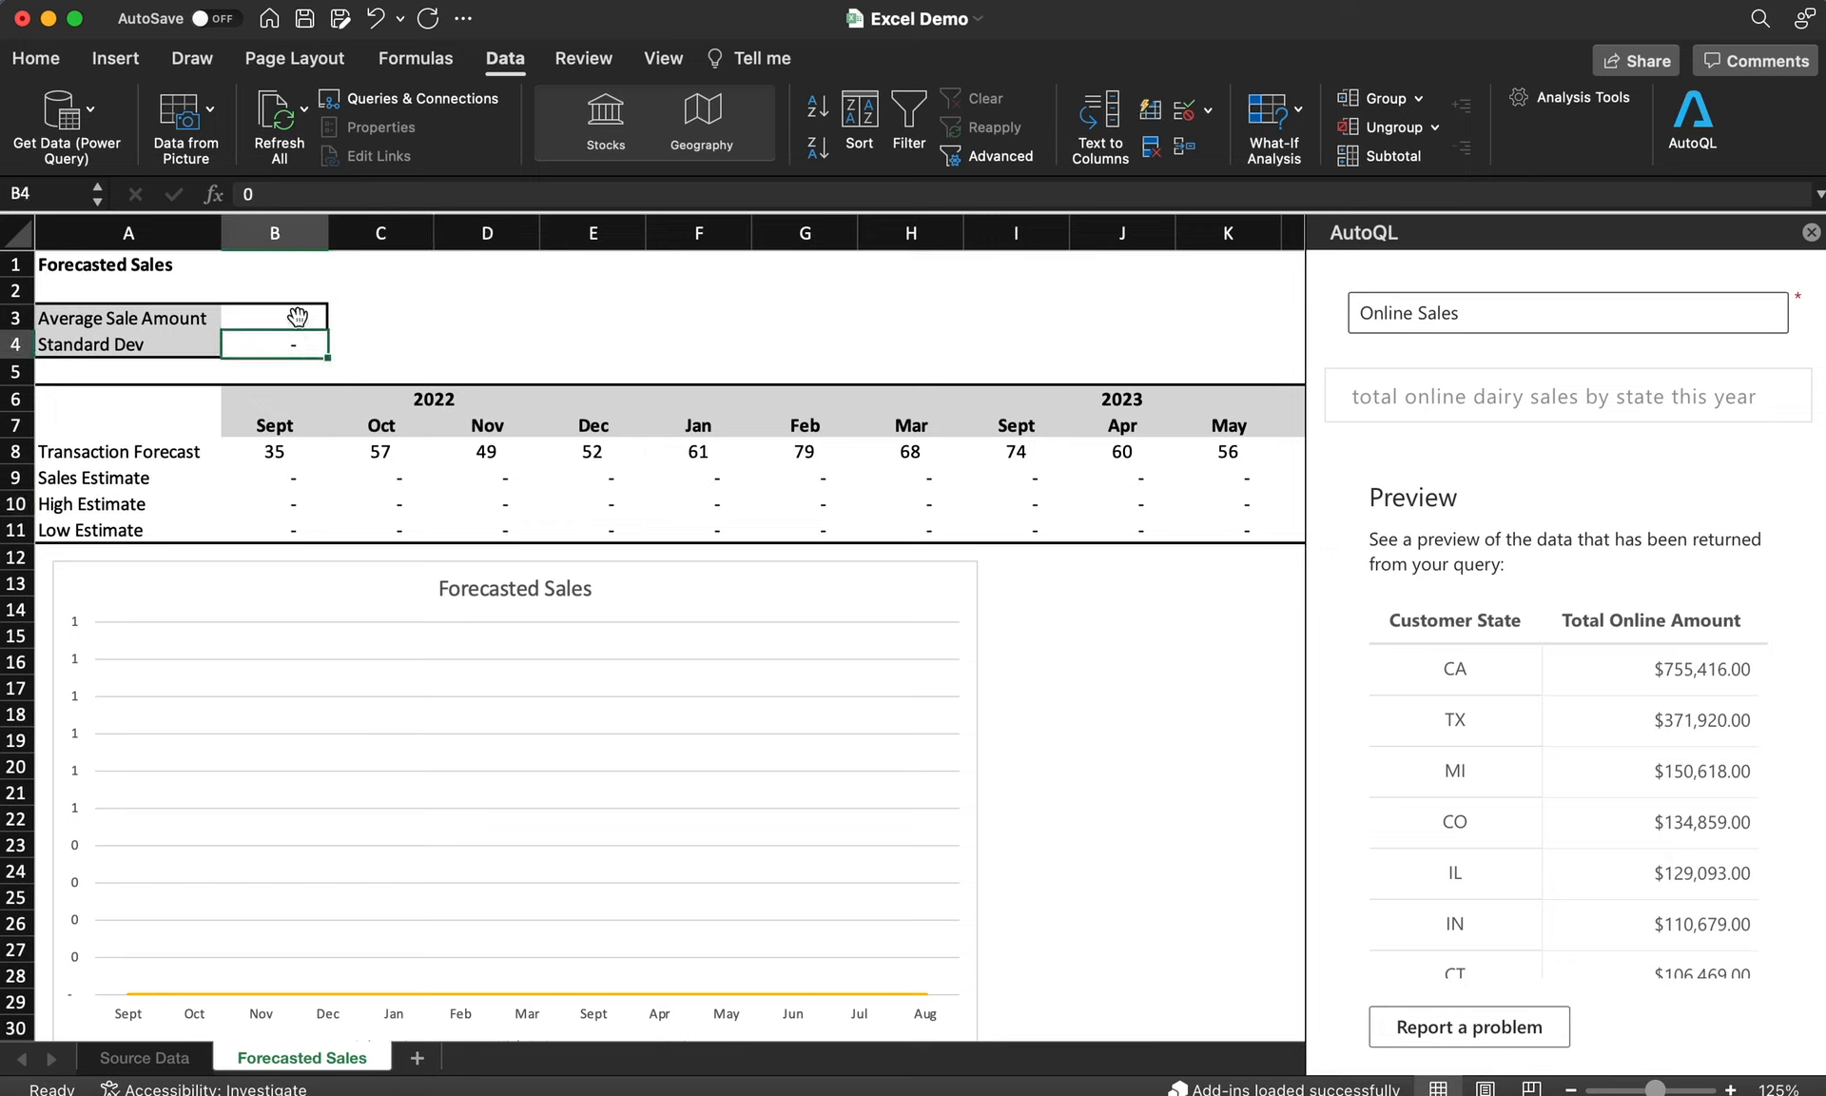
left_click(297, 315)
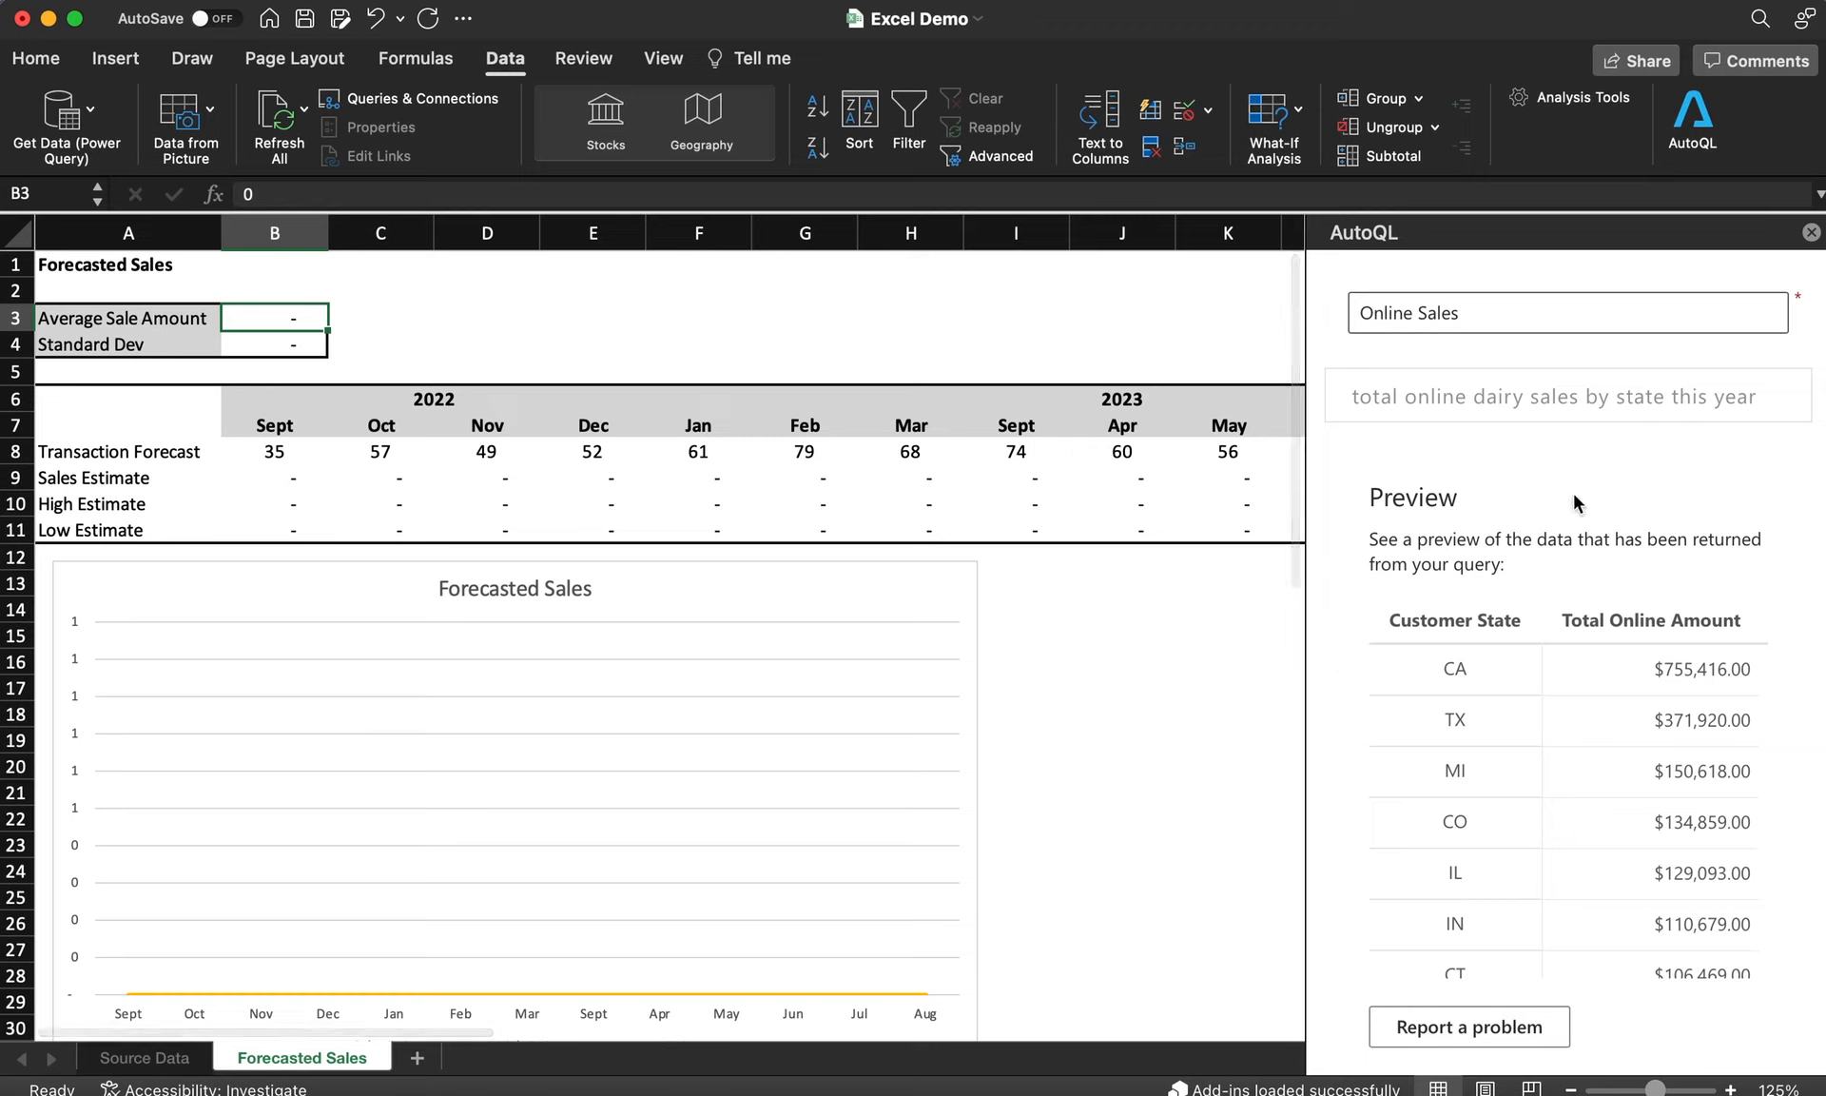
Step: On the Source Data sheet, widen the AutoQL pane and run the query "all online dairy sales this year in ca"
left_click(148, 1059)
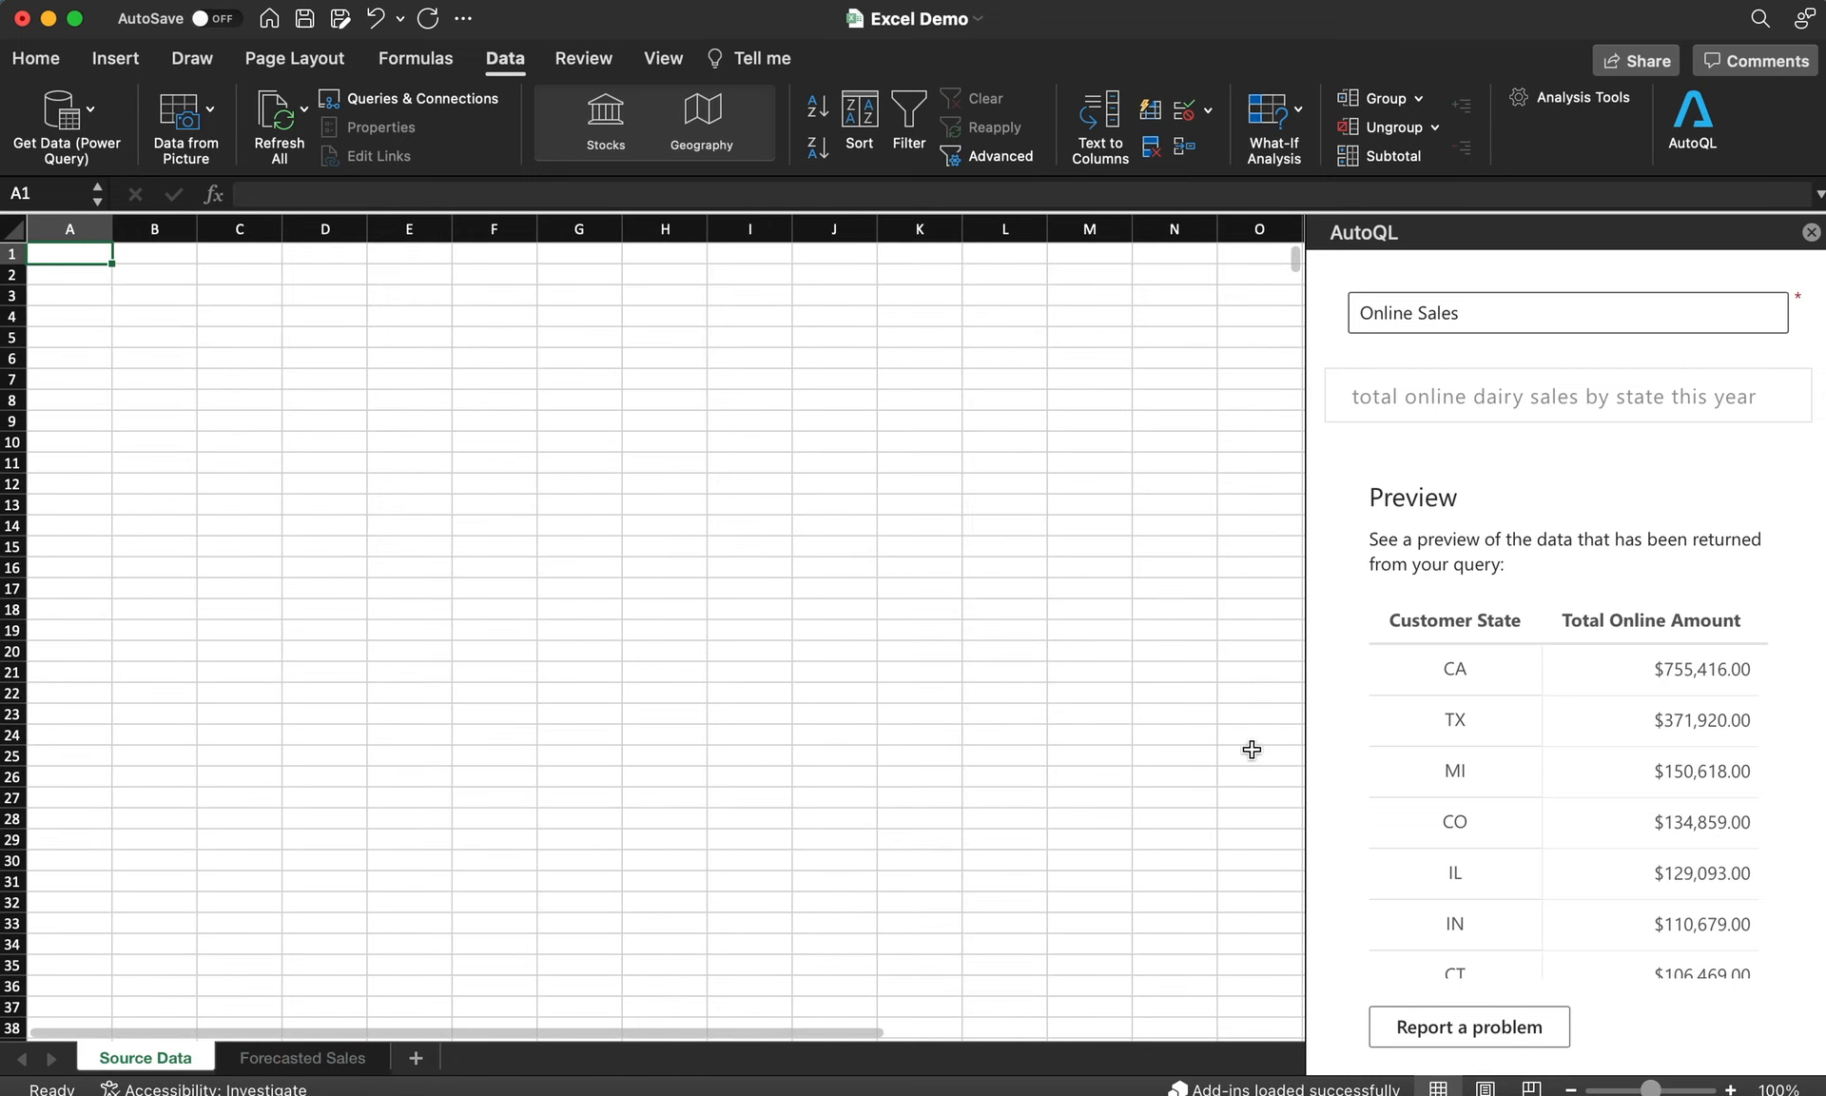
left_click_drag(1306, 717, 791, 681)
left_click(968, 397)
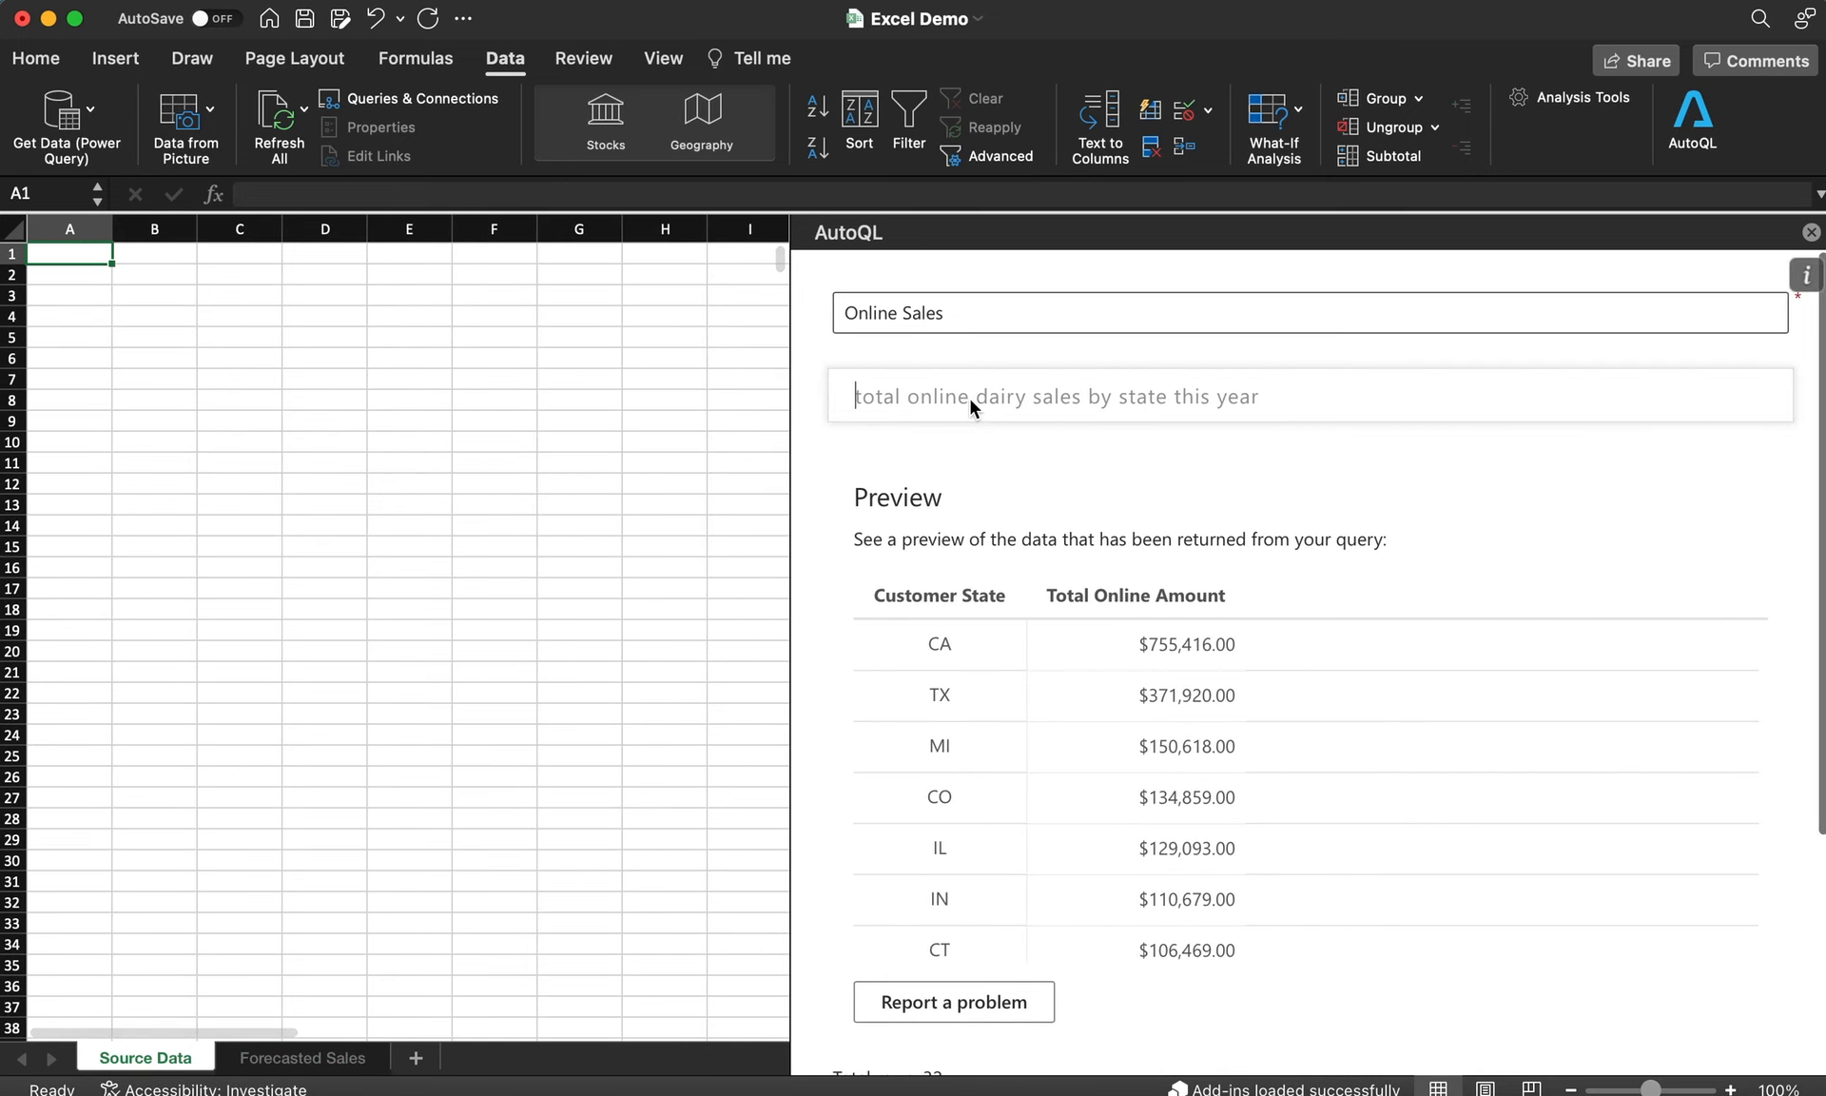
type("all on")
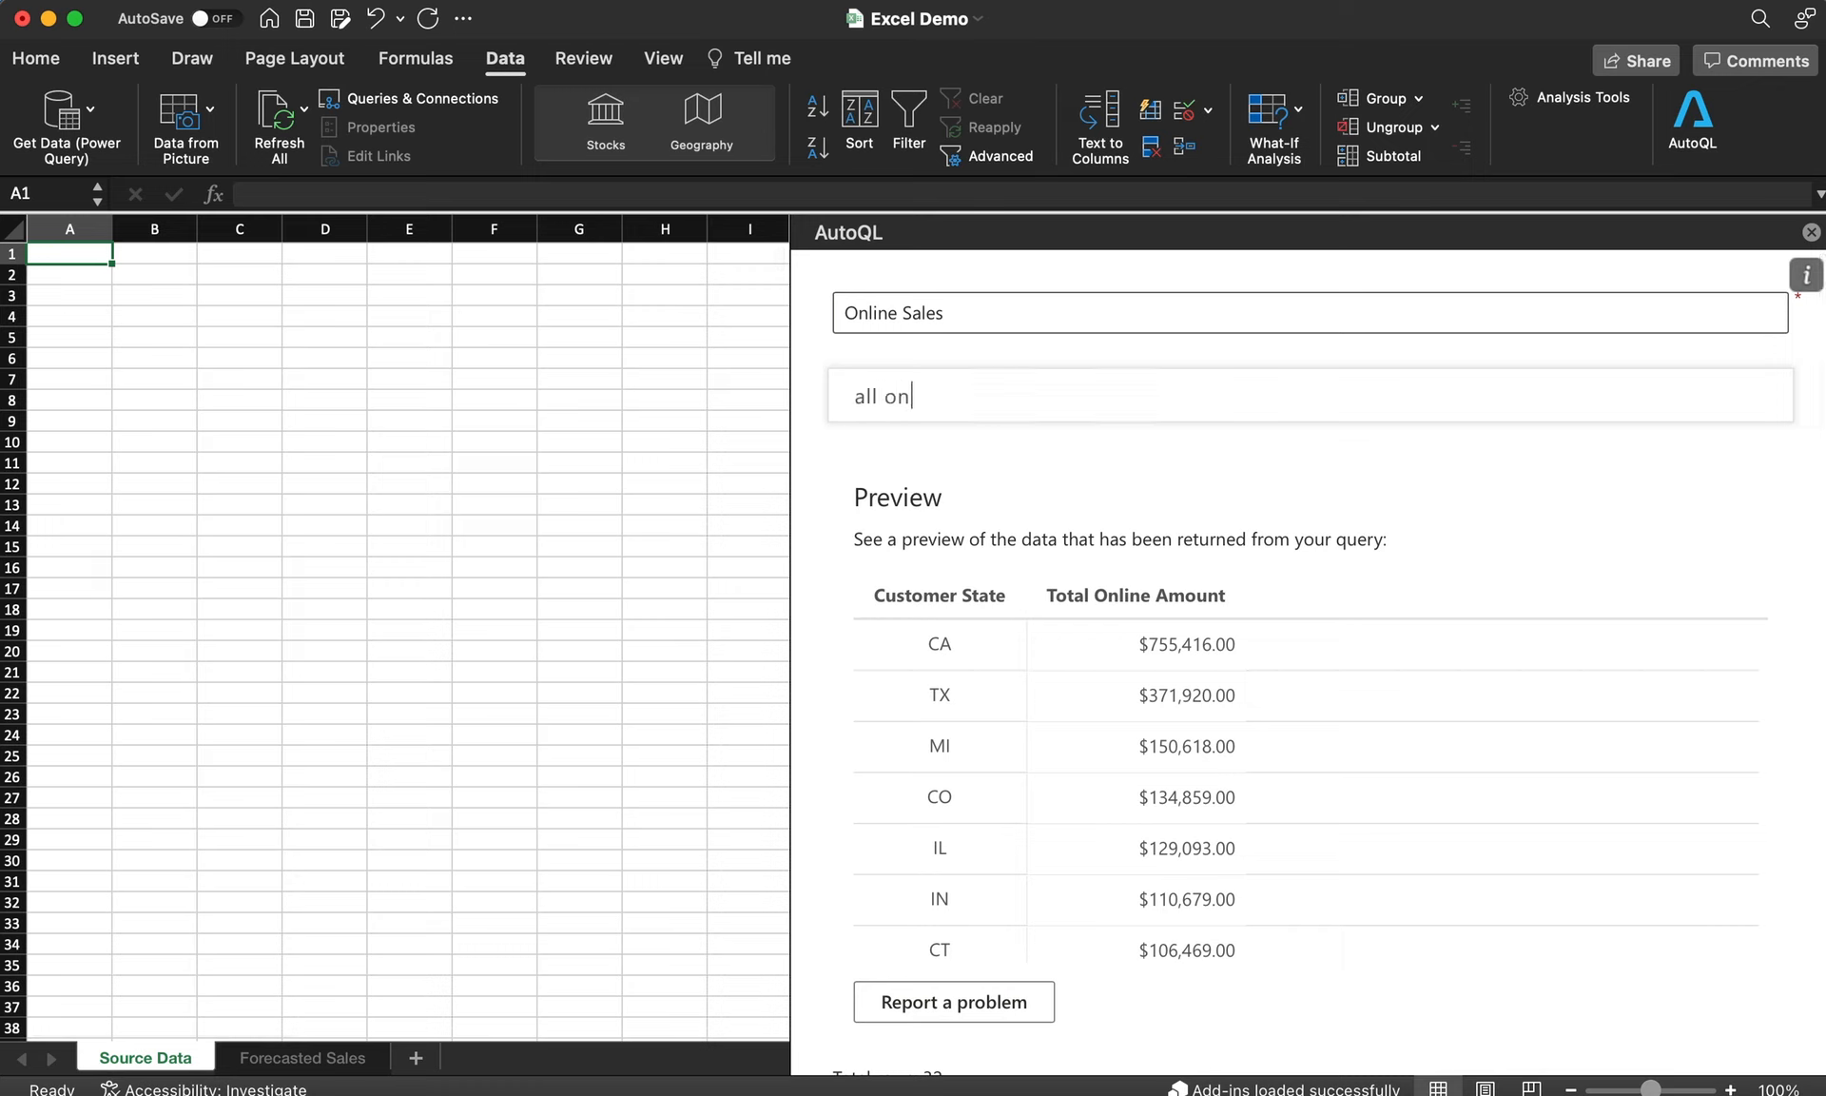
type("line dairy")
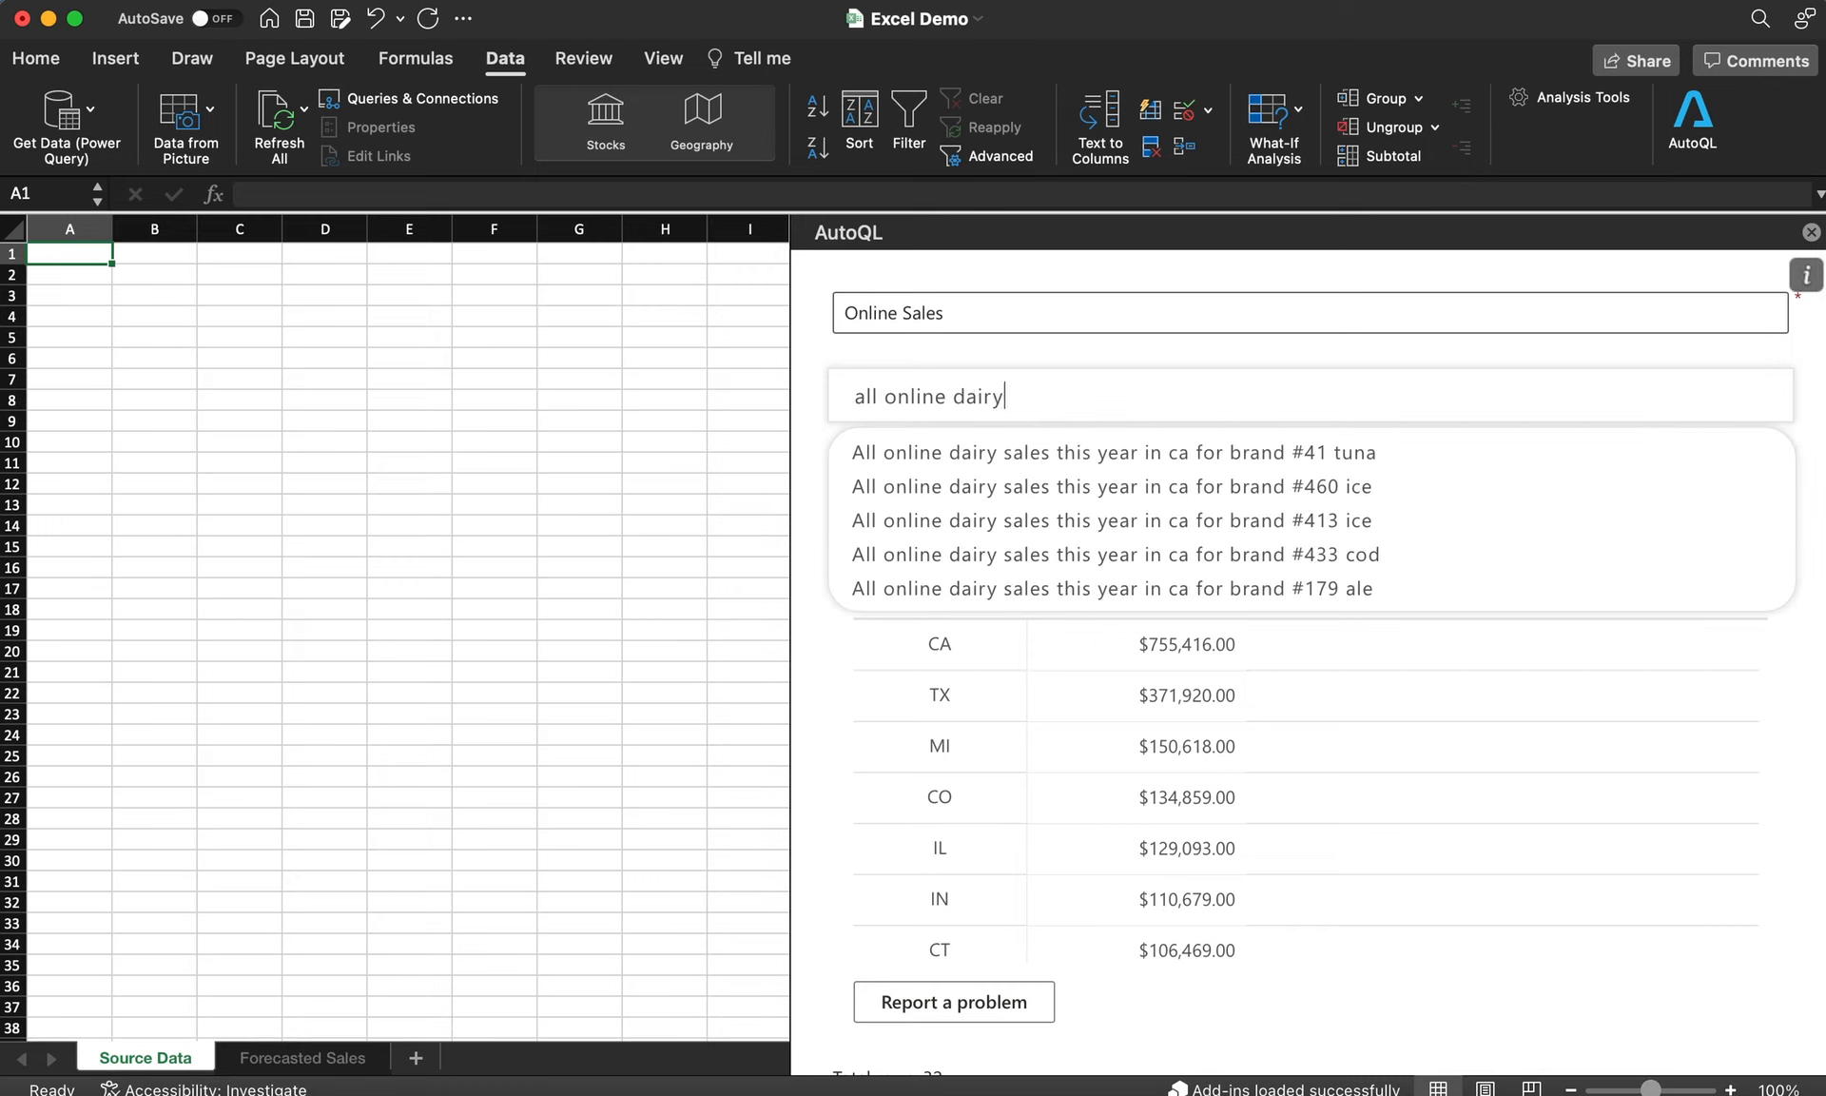
type(" sales this")
type("year in ca")
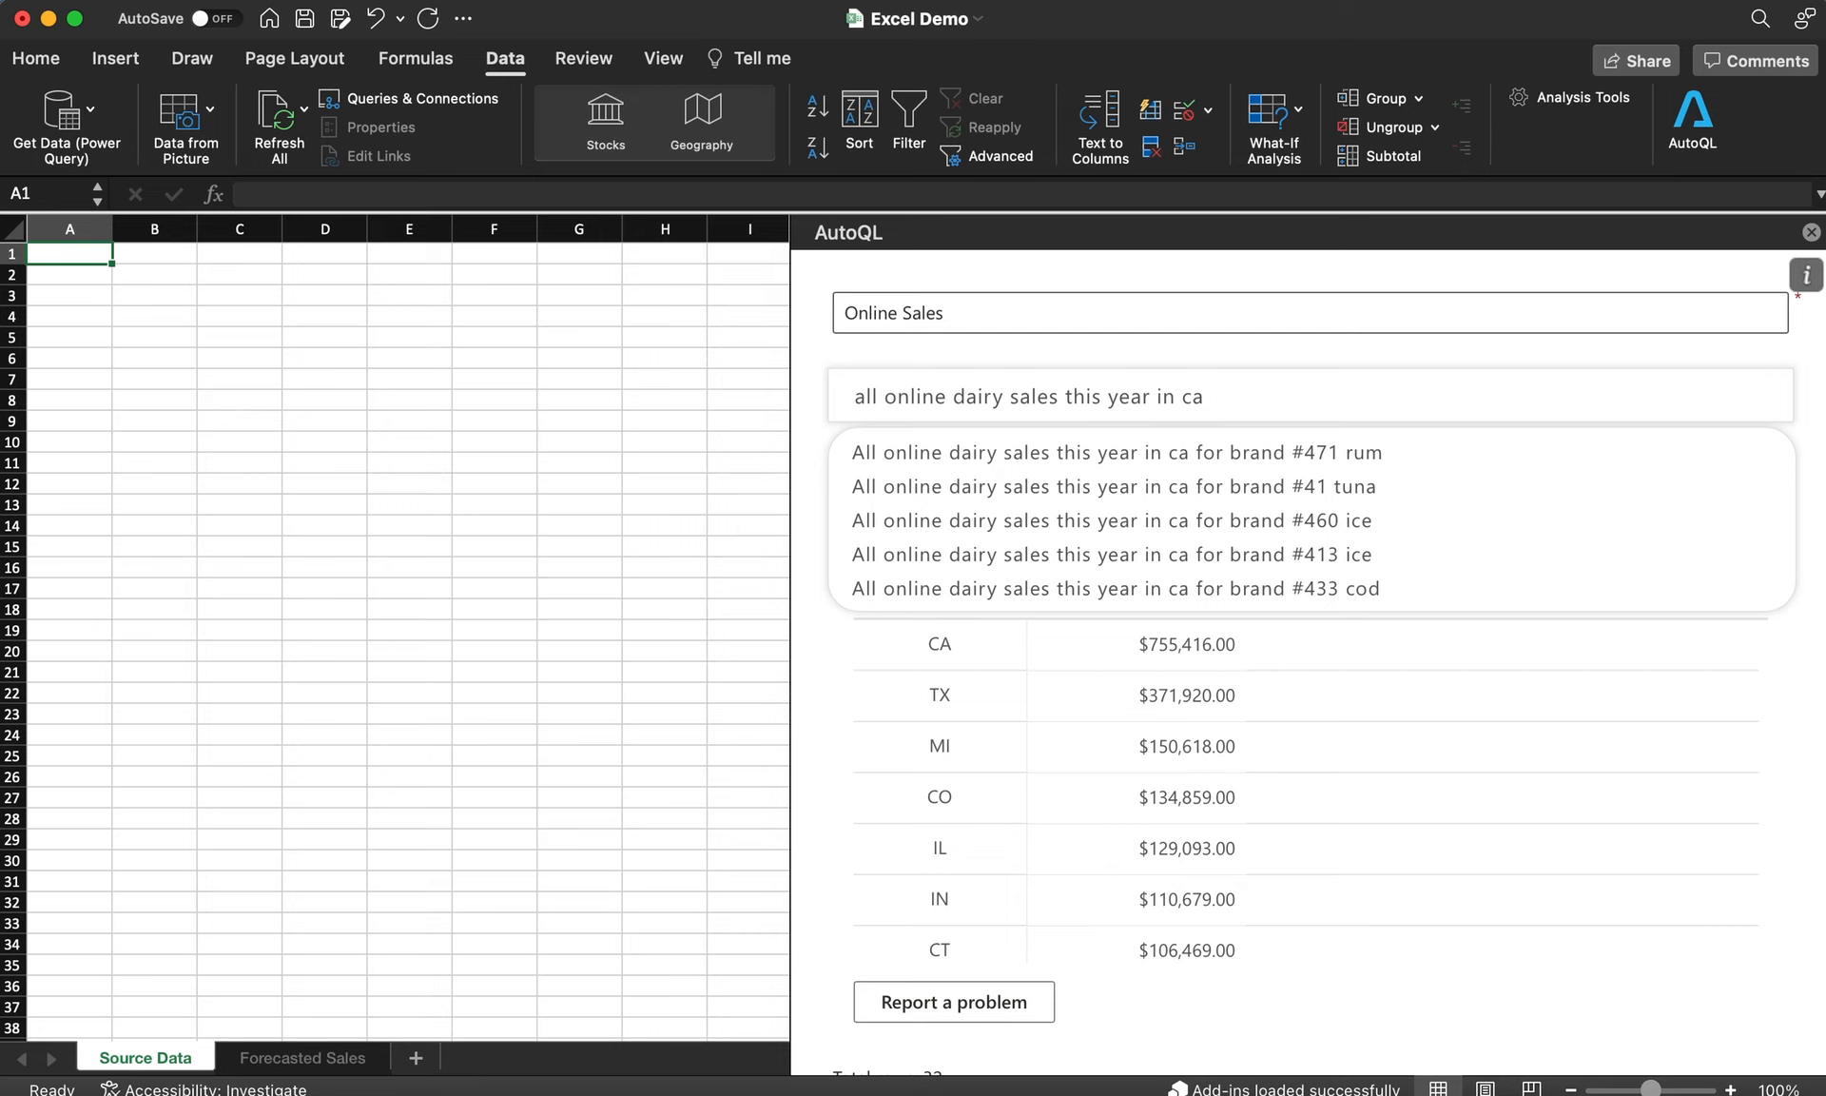
key("Return")
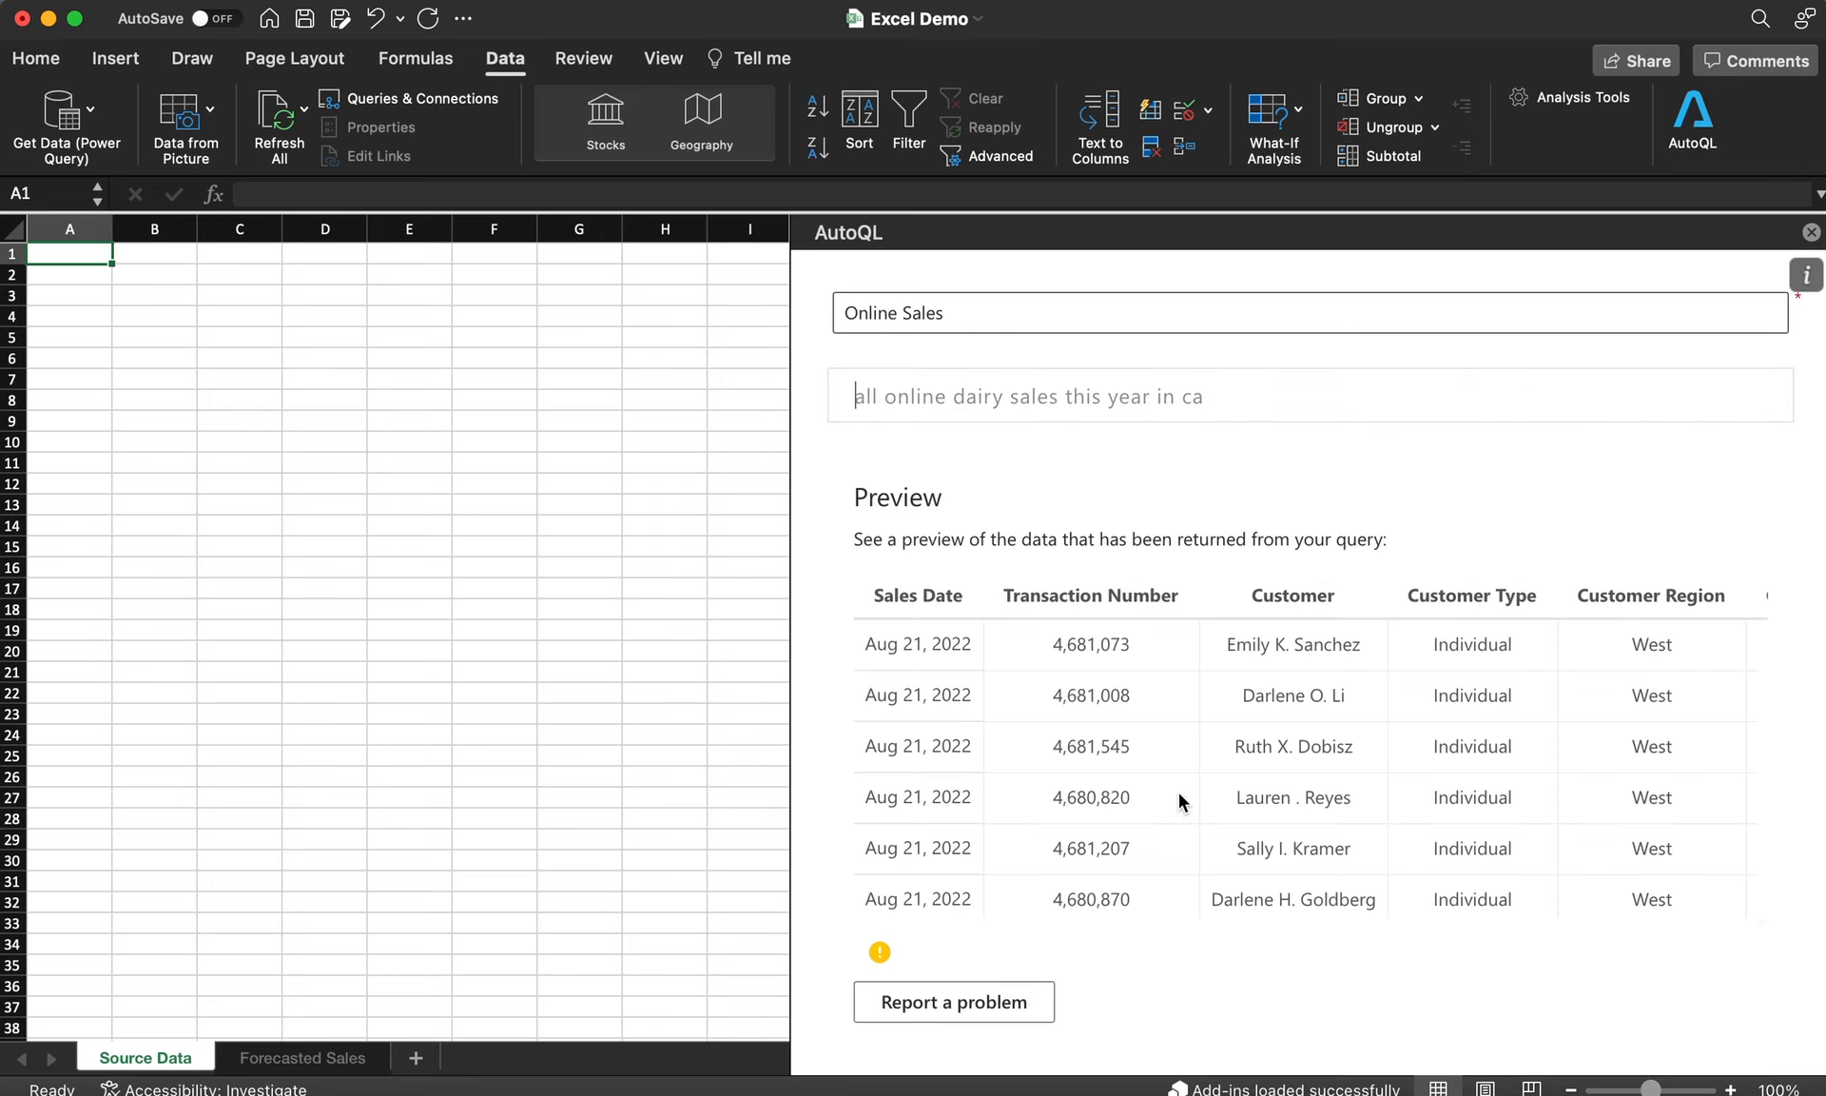
Step: Review the query preview, populate the results into the current sheet starting at A1, and close the AutoQL pane
scroll(1177, 790, "down", 5)
scroll(1179, 792, "right", 4)
scroll(1178, 792, "left", 4)
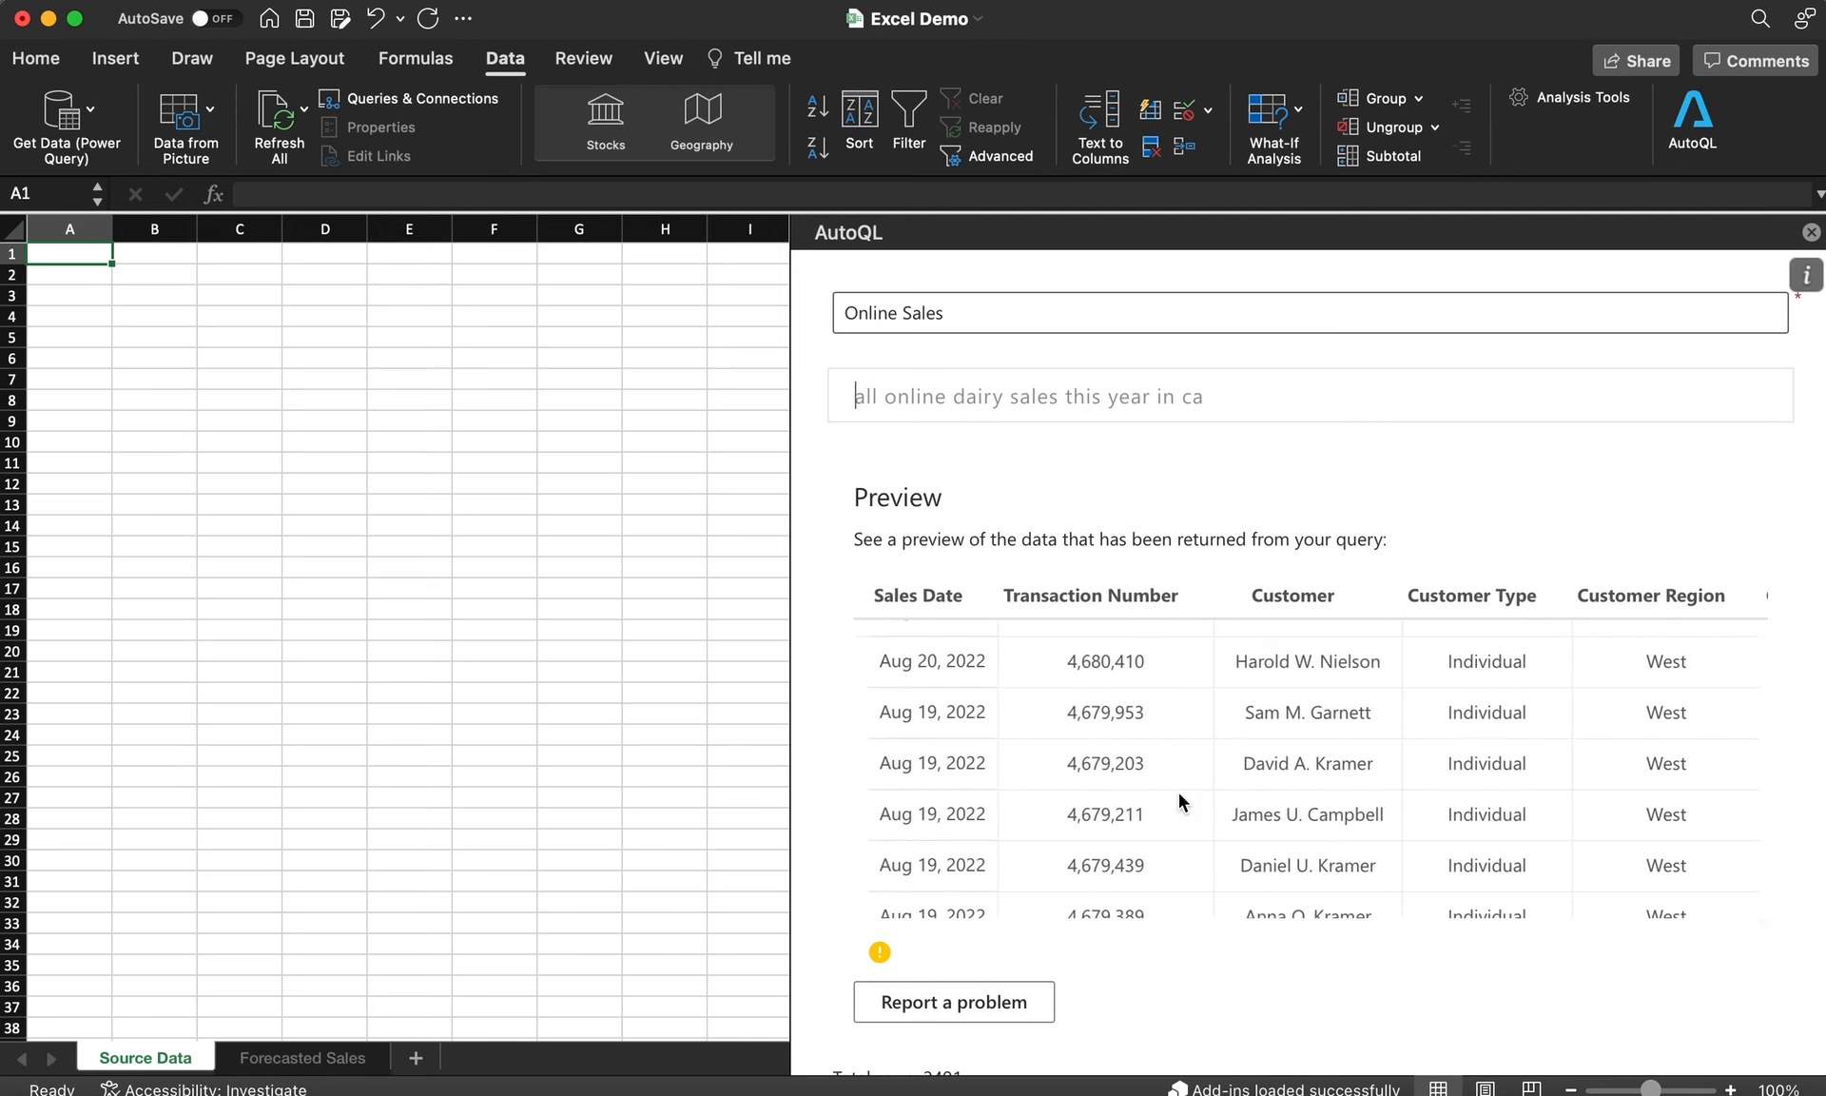
scroll(824, 715, "down", 5)
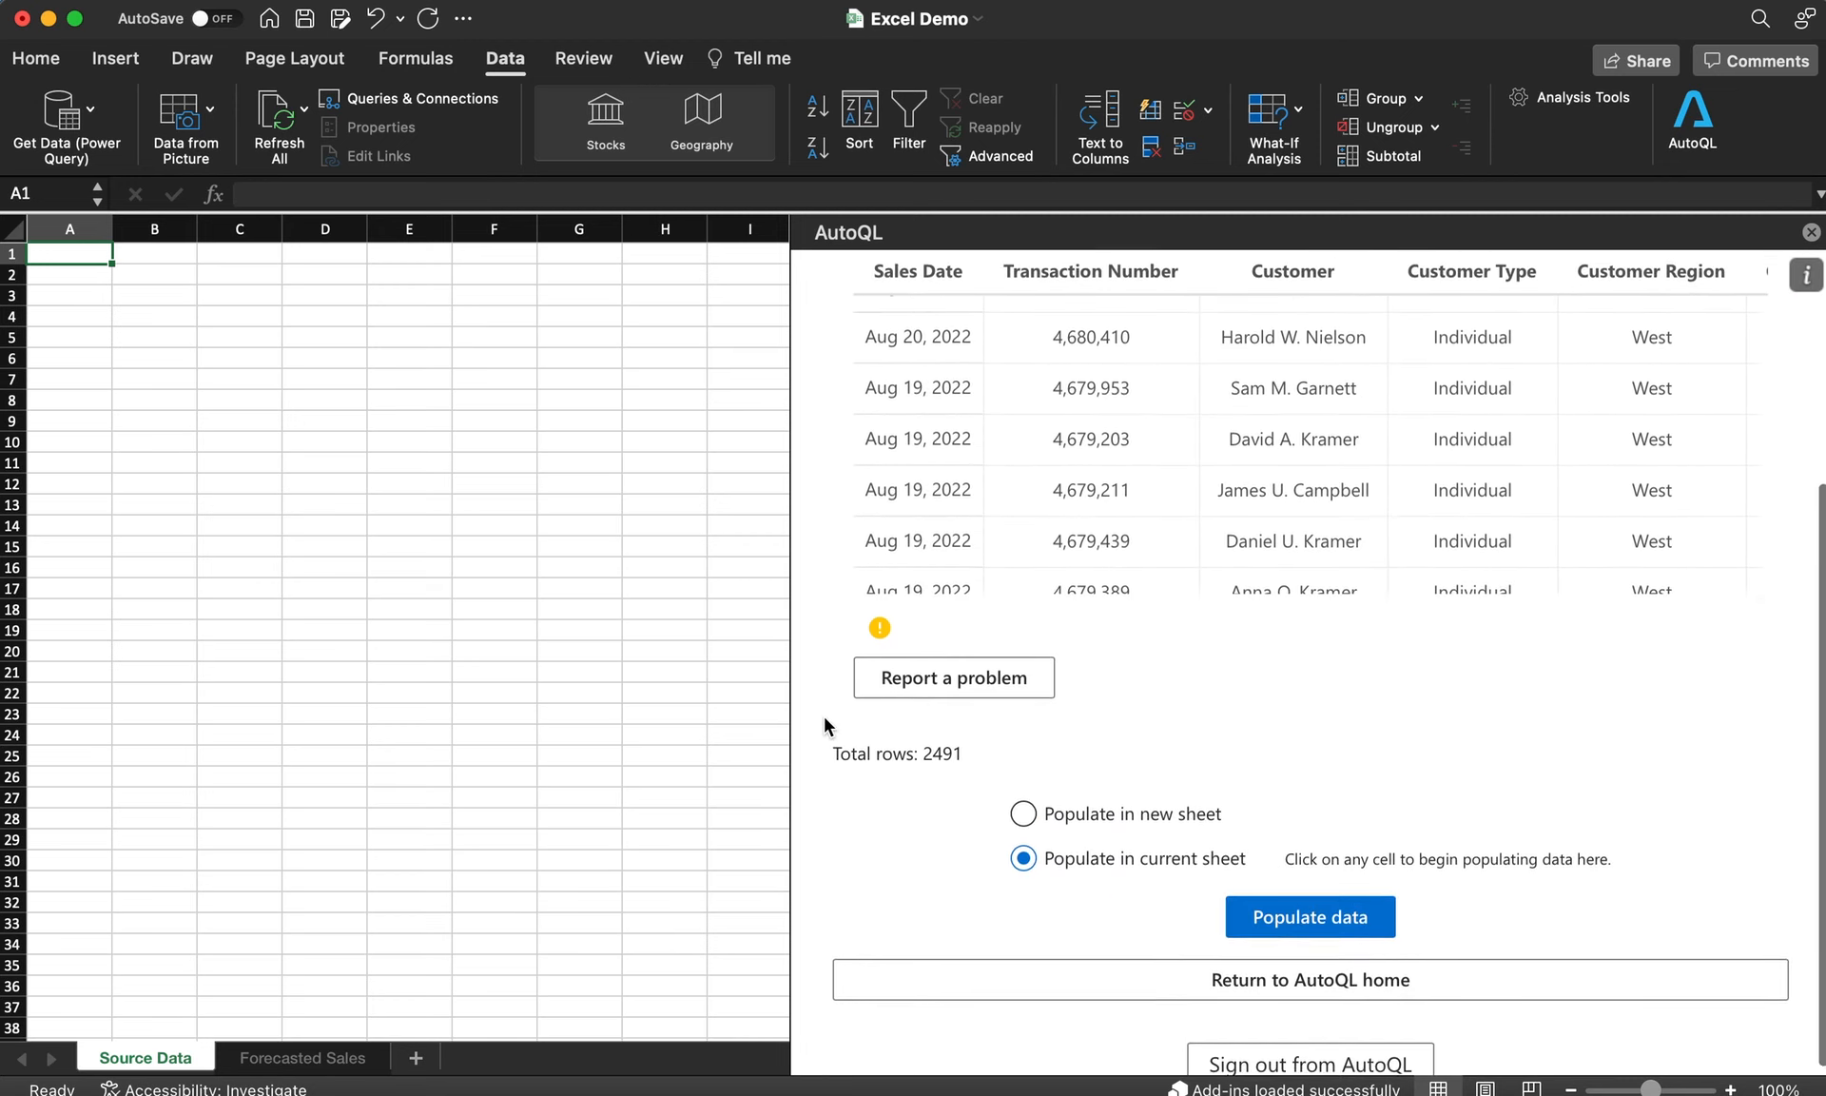
scroll(856, 746, "up", 1)
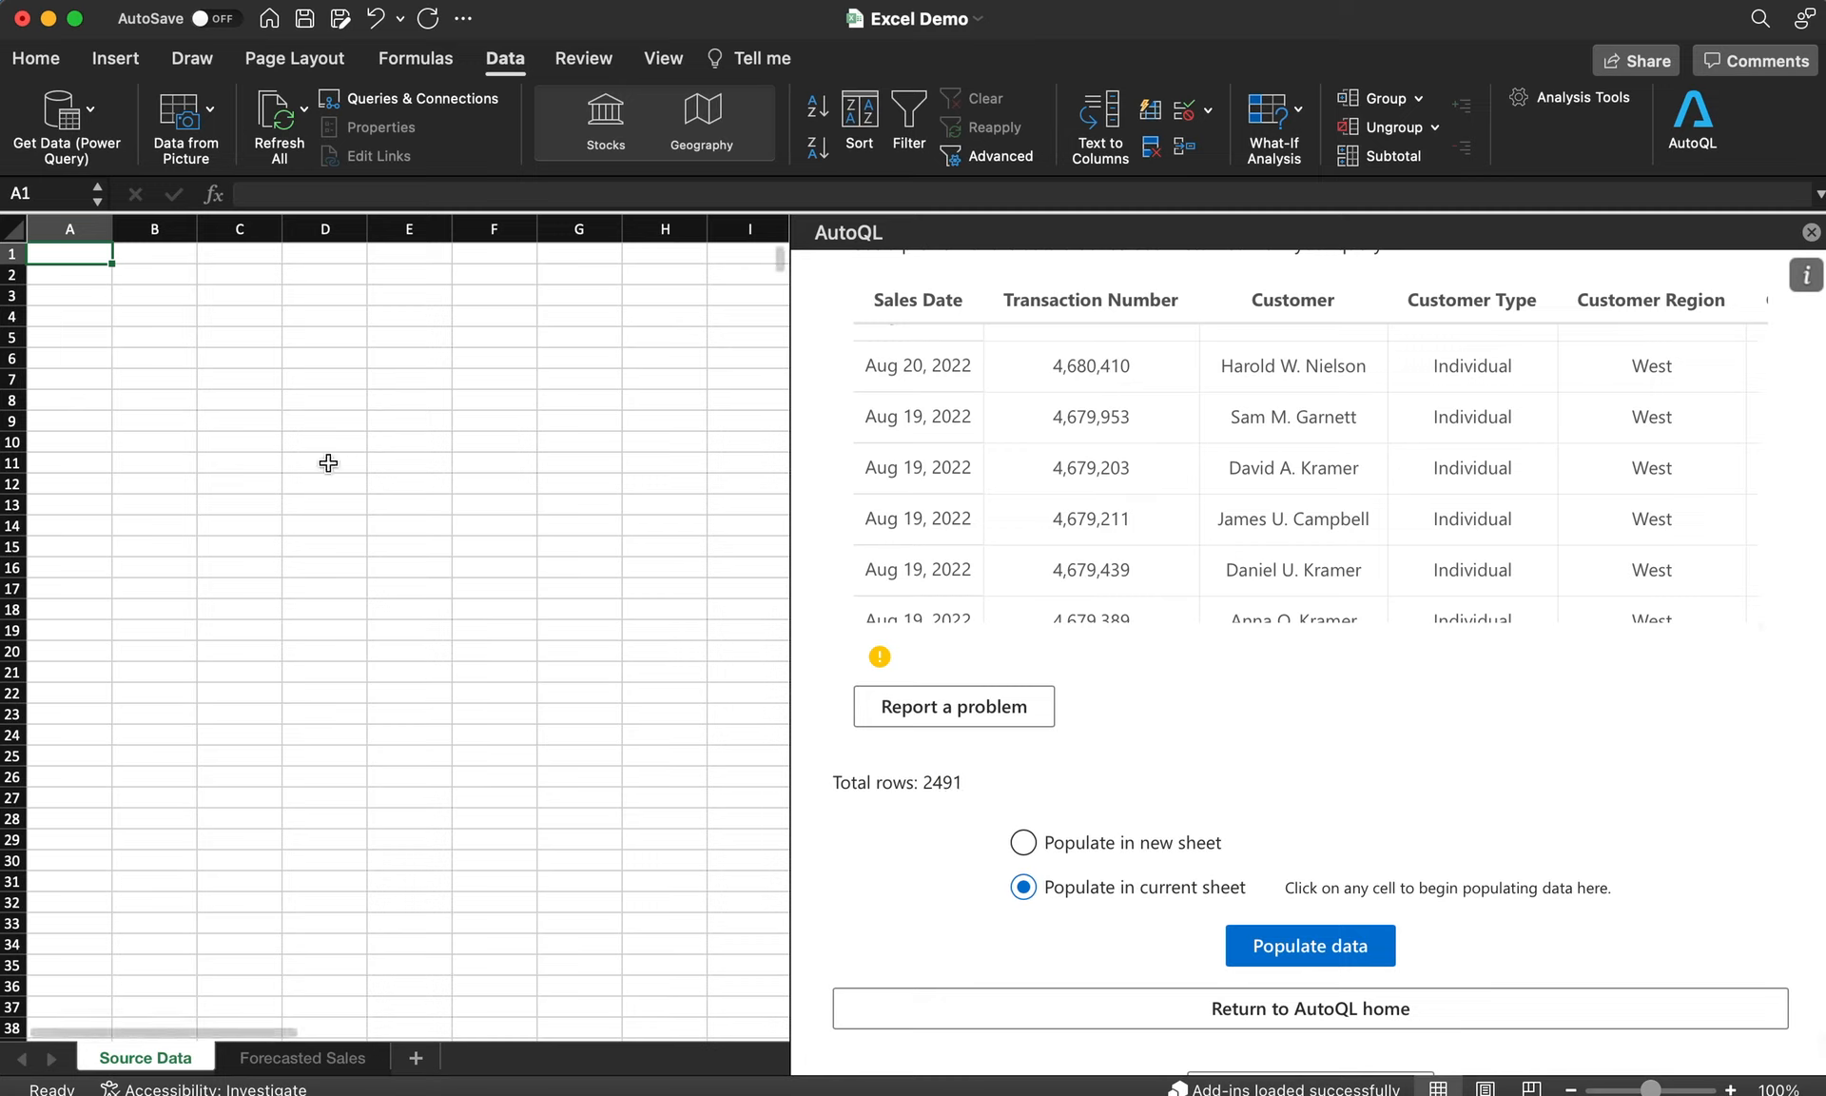
left_click(1311, 945)
left_click(1813, 232)
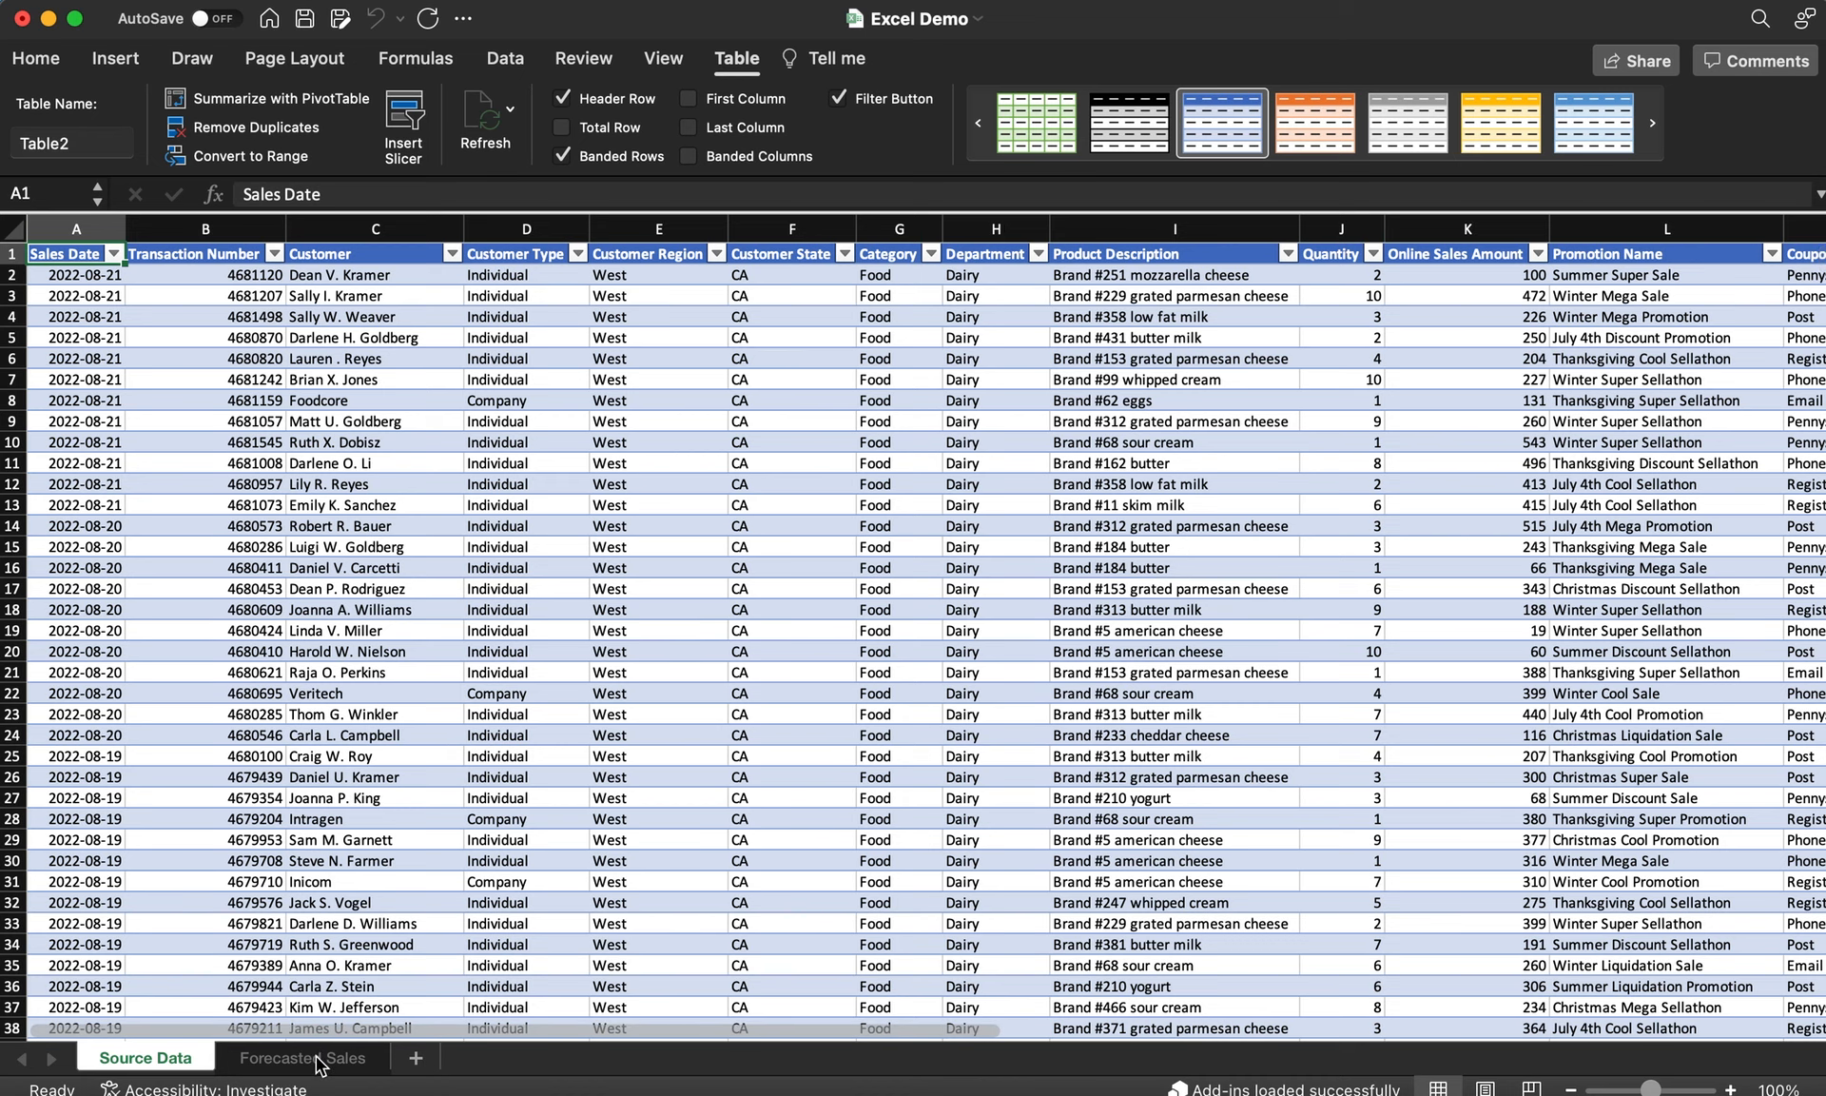
Step: Calculate the Average Sale Amount in B3 of Forecasted Sales with =AVERAGE(Table2[Online Sales Amount])
left_click(319, 1057)
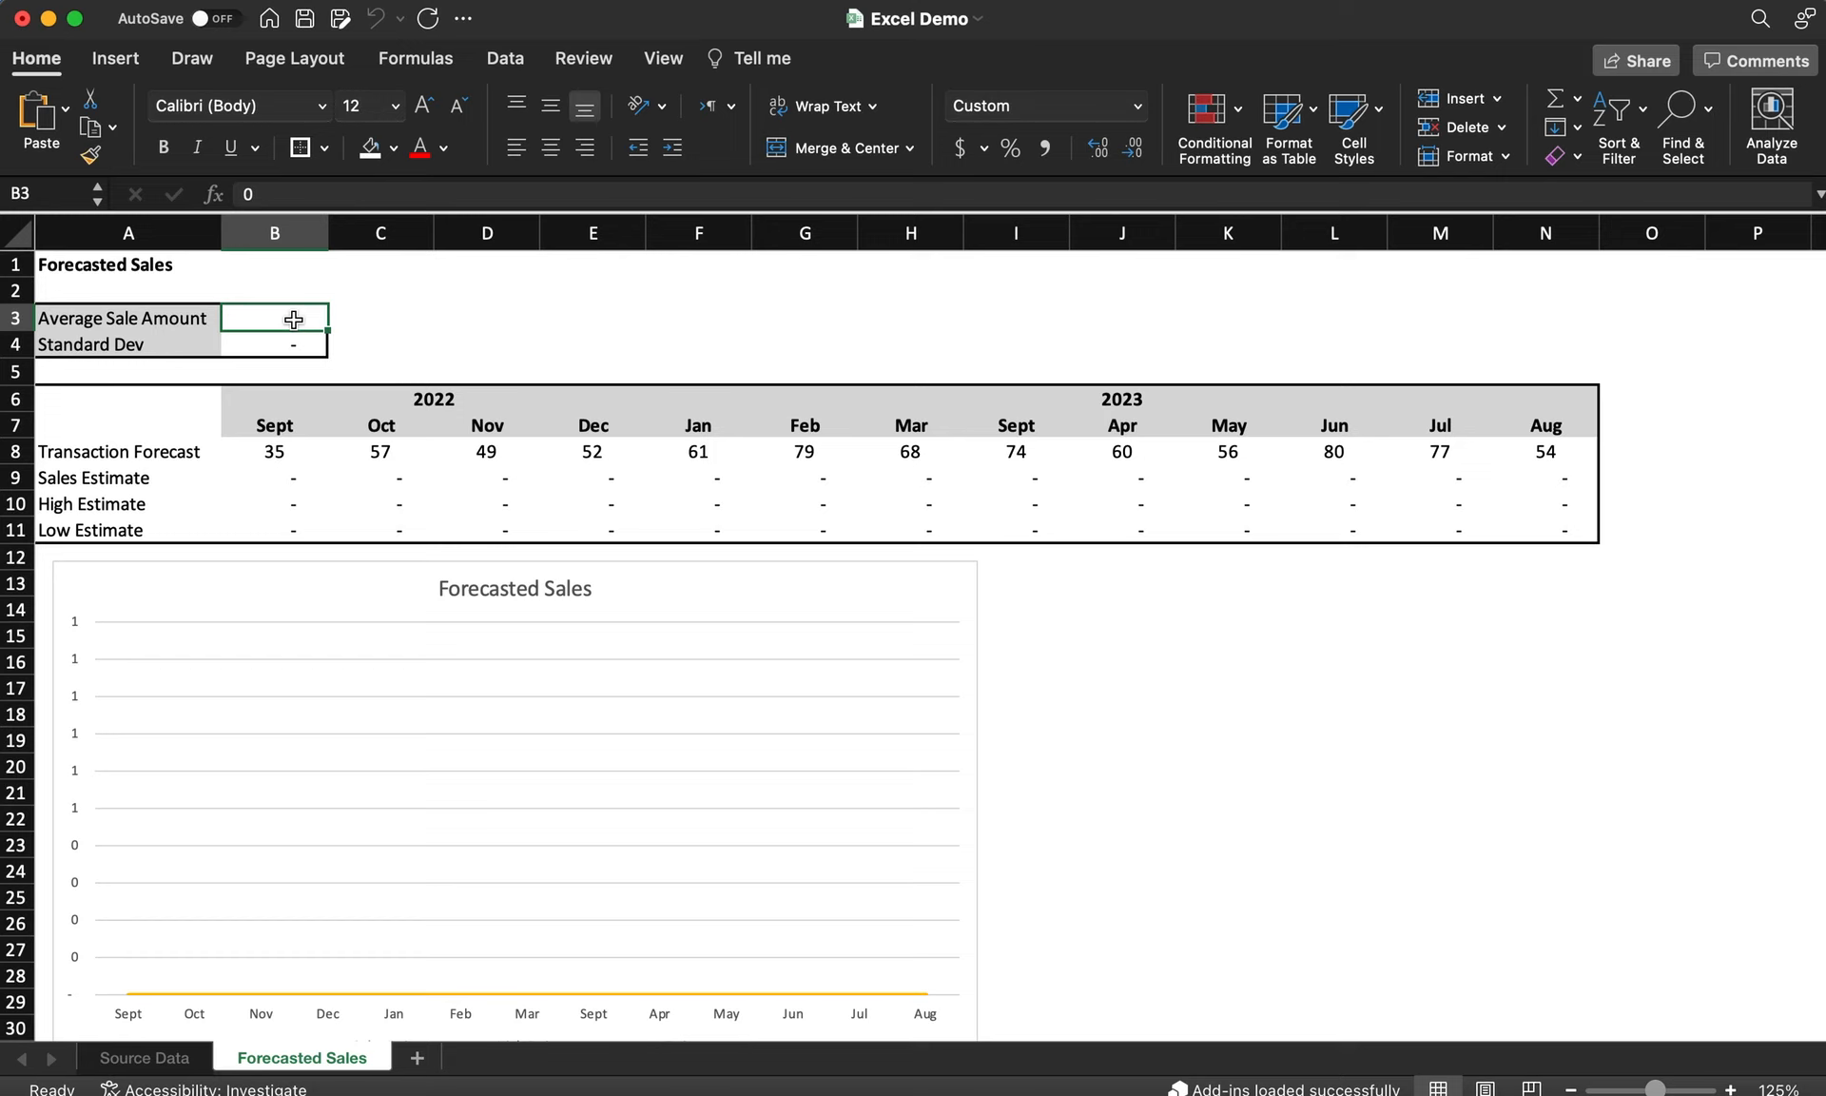
type("=")
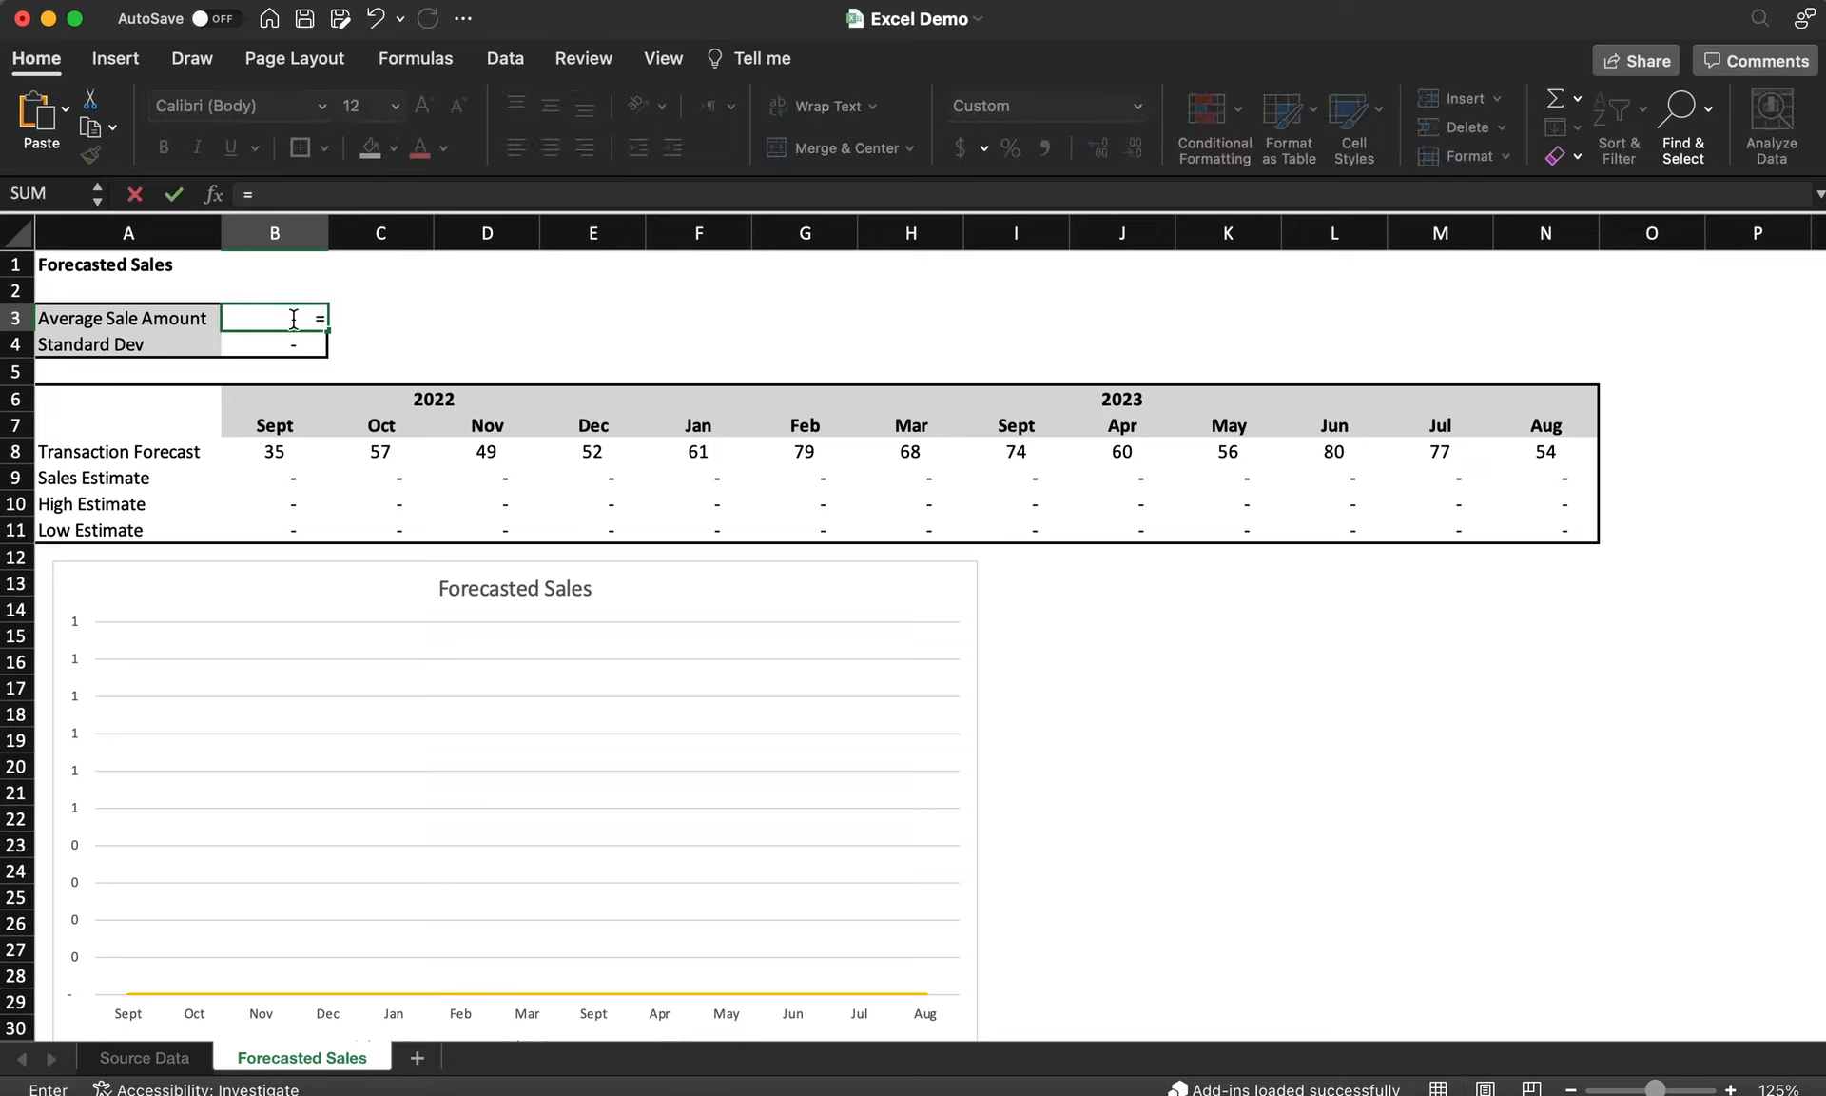
type("avera")
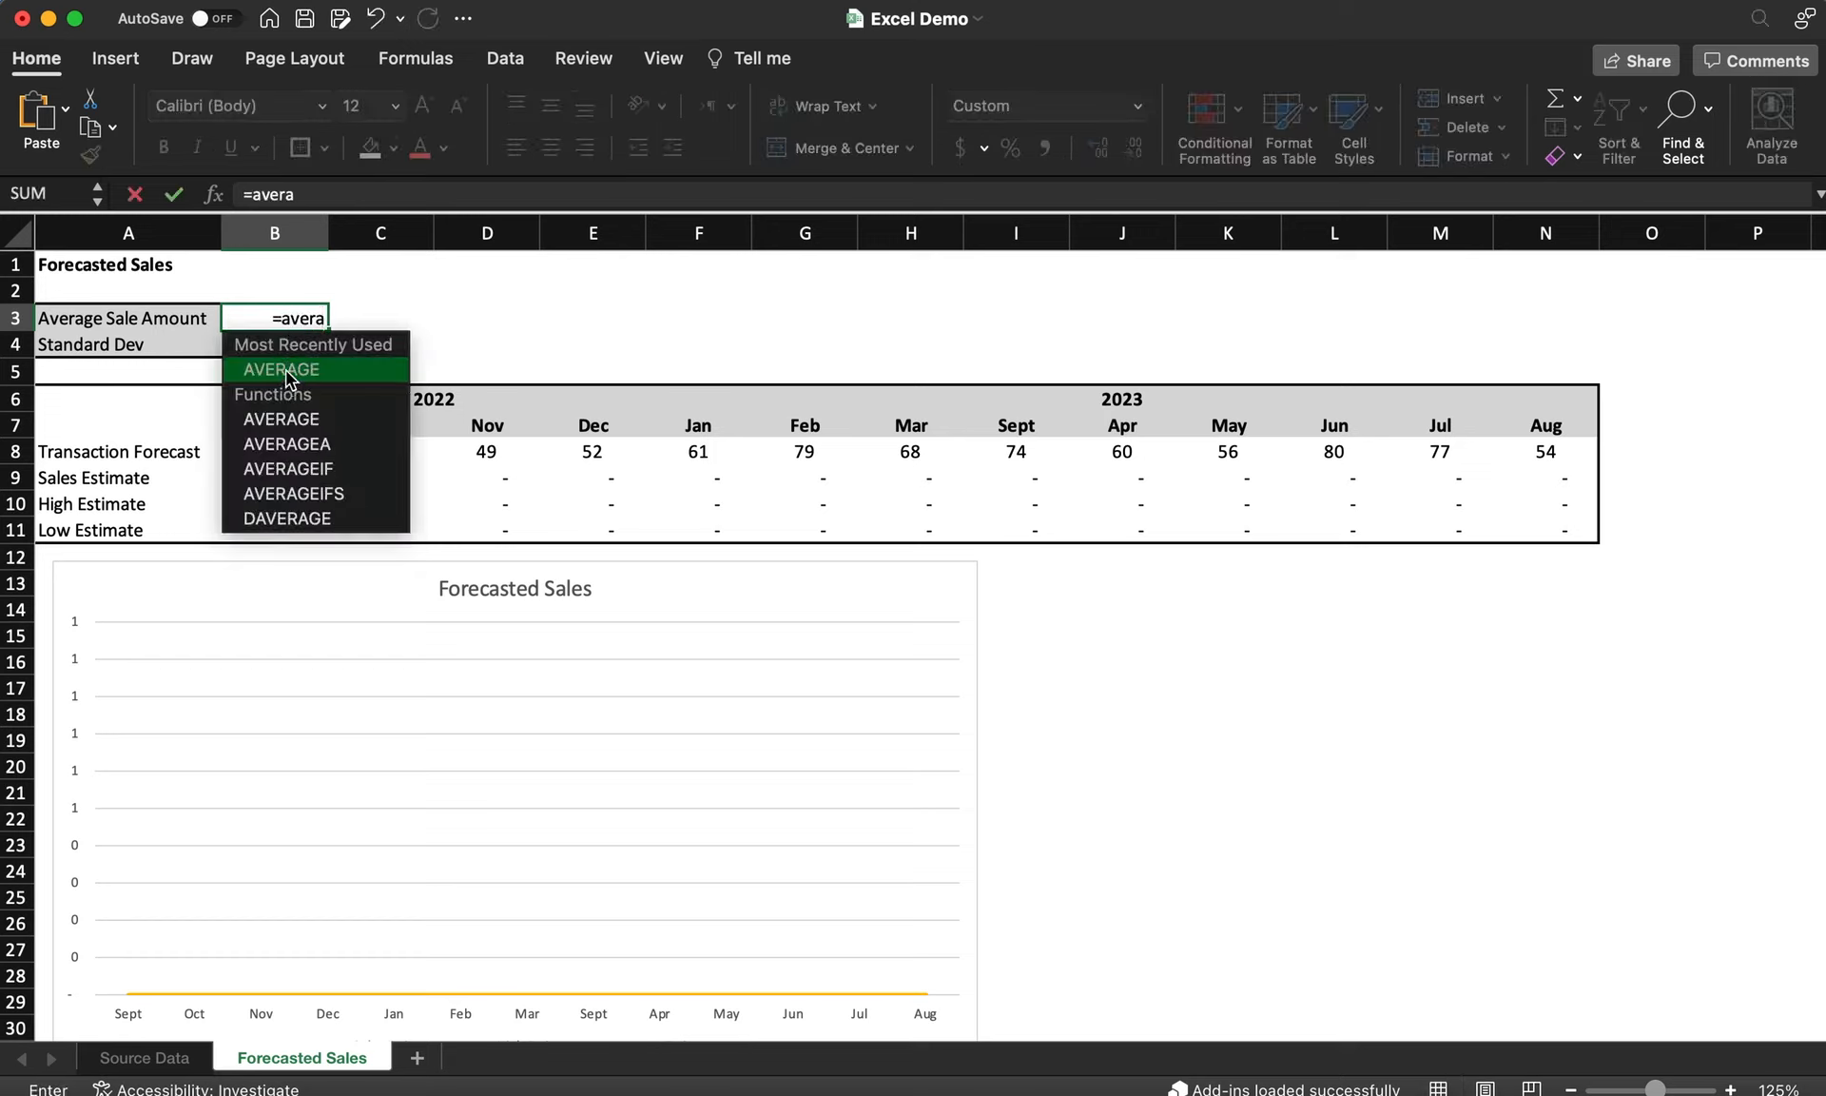
type("ge(")
left_click(145, 1057)
left_click_drag(1474, 275, 1506, 1053)
key("Return")
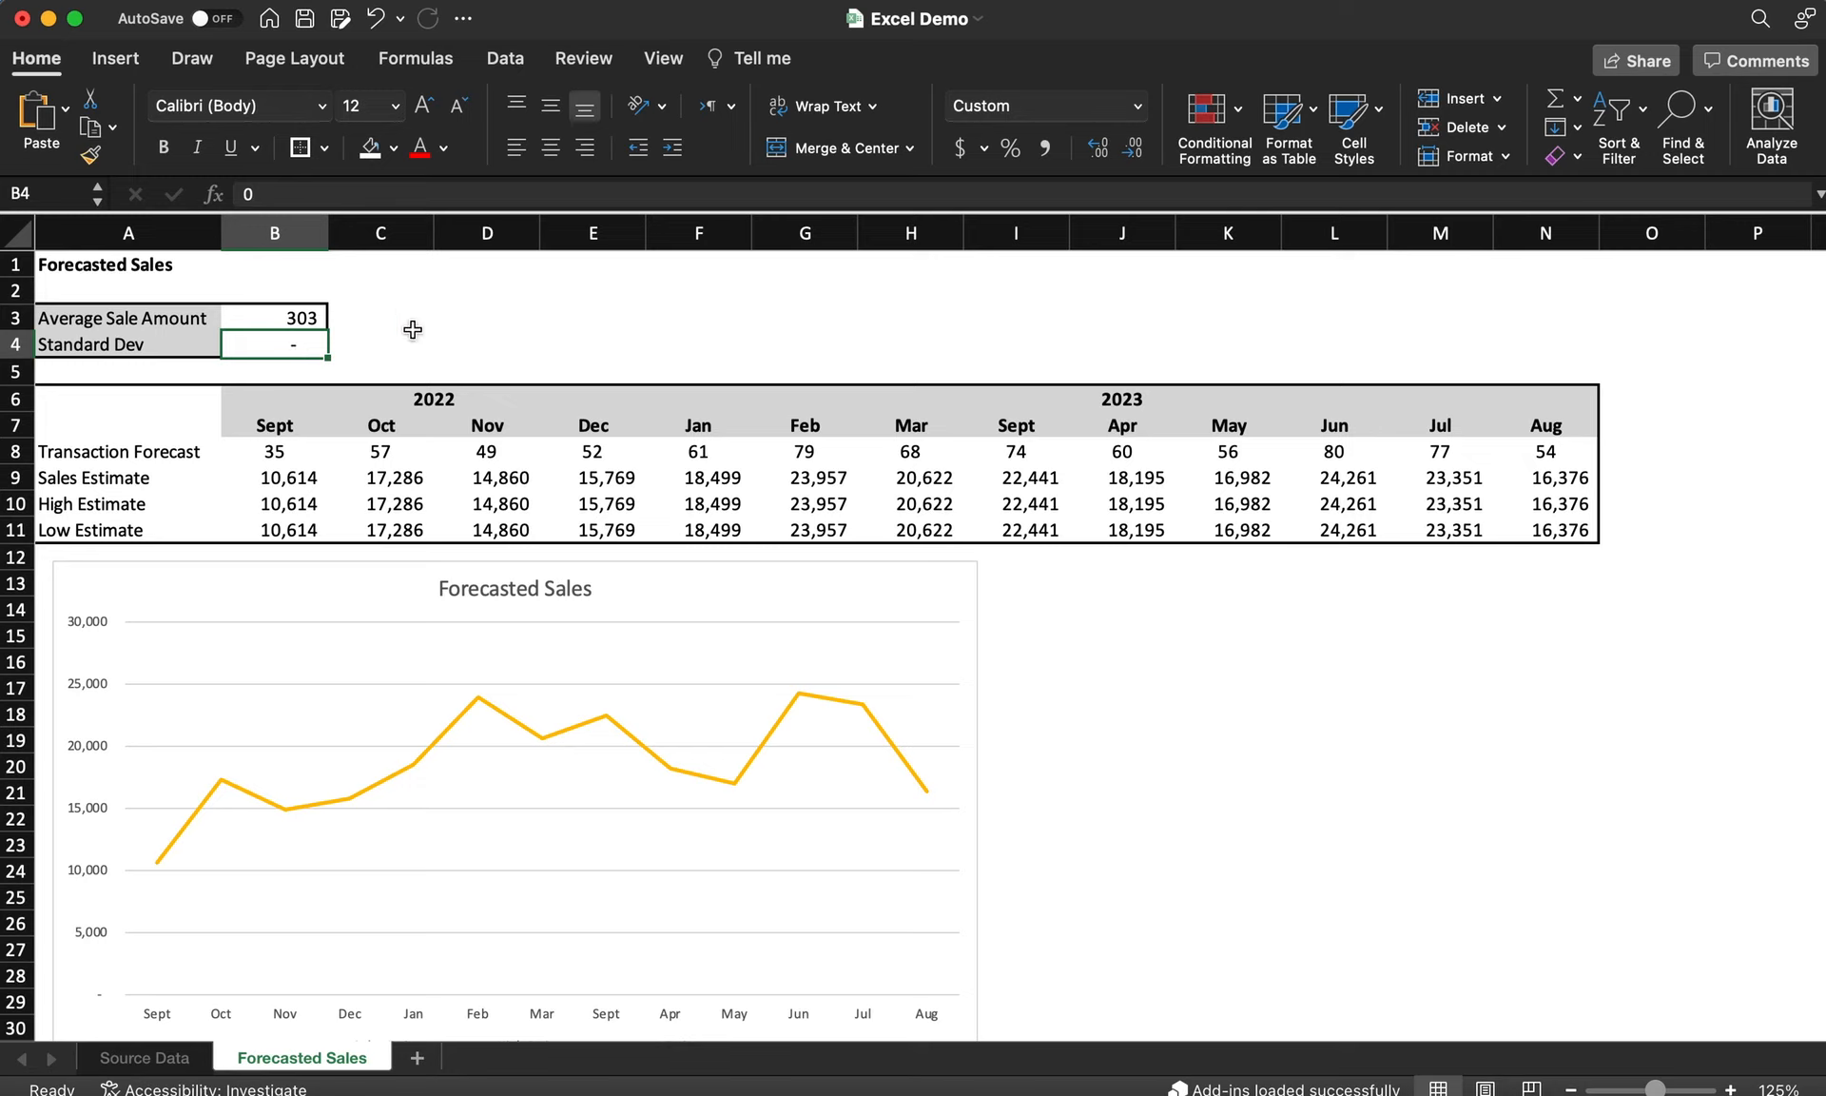
Step: Reuse the average formula in B4 for Standard Dev, replacing the function to give =STDEV(Table2[Online Sales Amount])
left_click(309, 319)
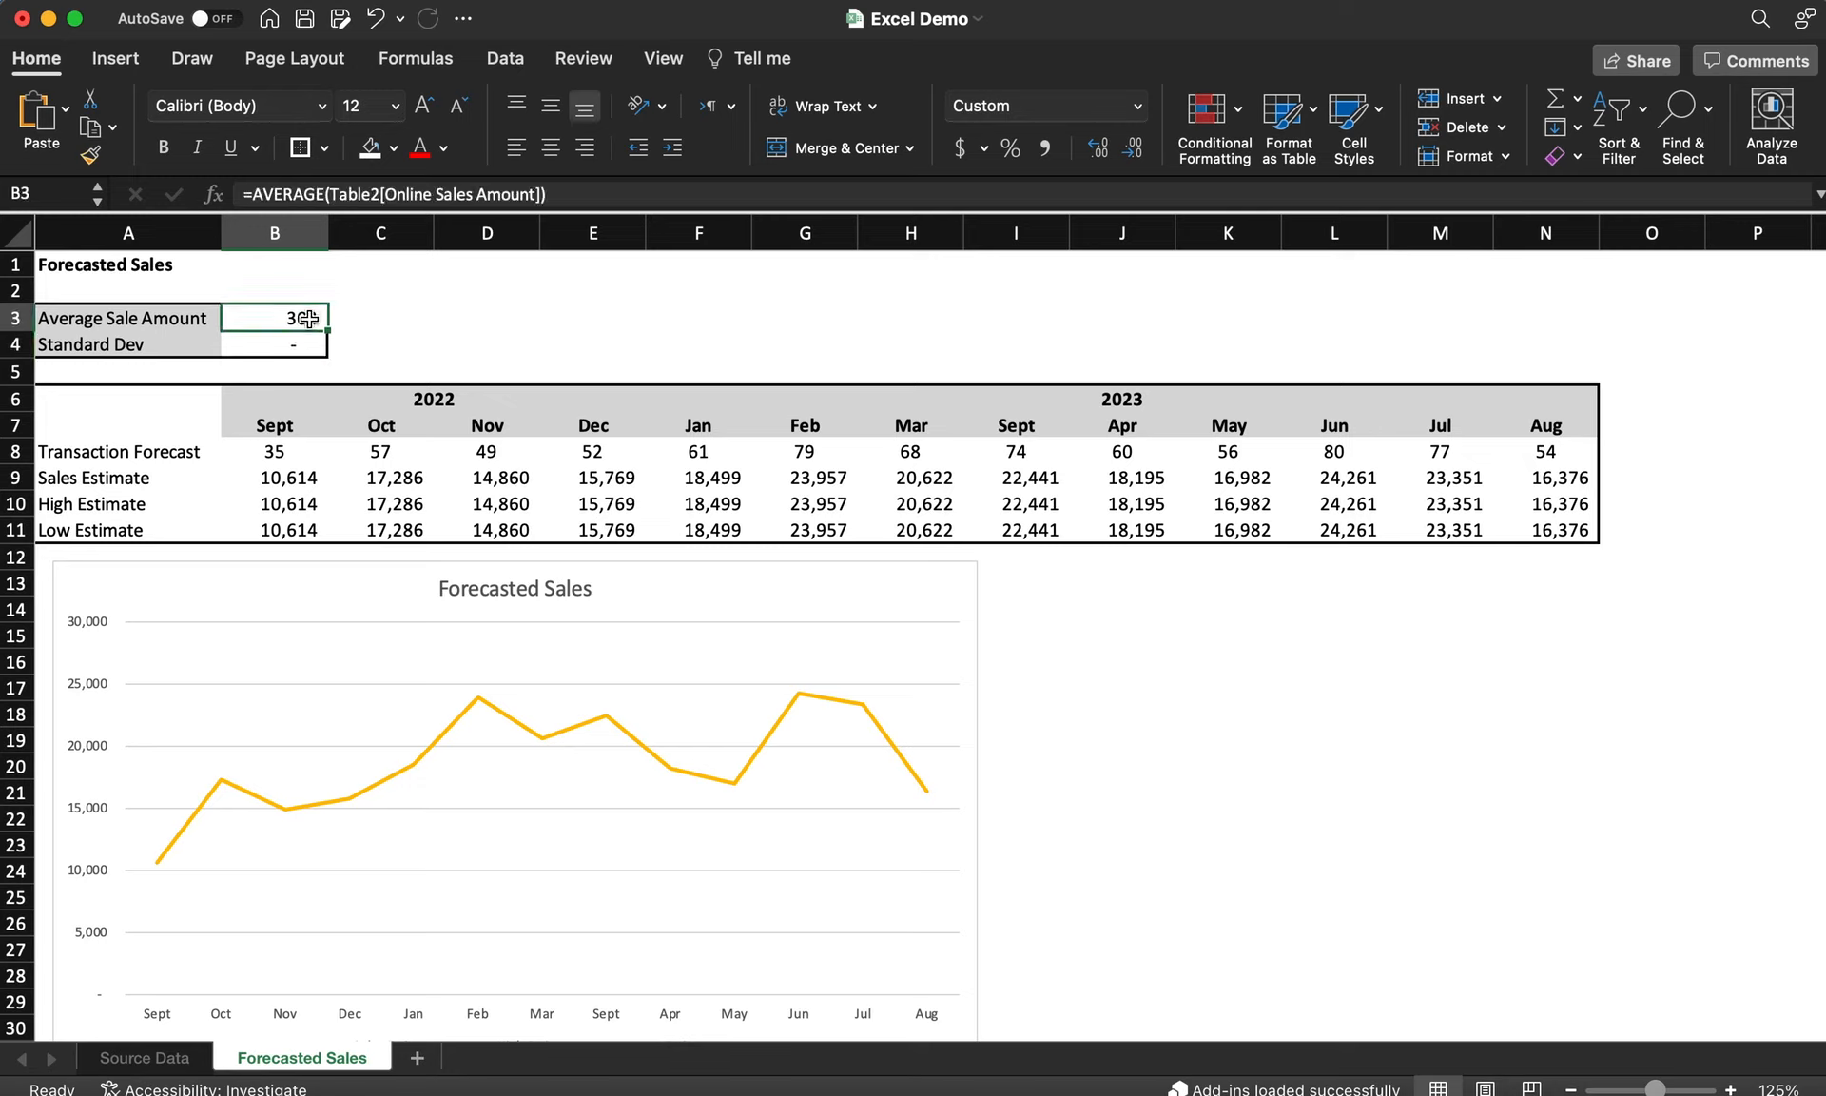
triple_click(369, 198)
key("super+c")
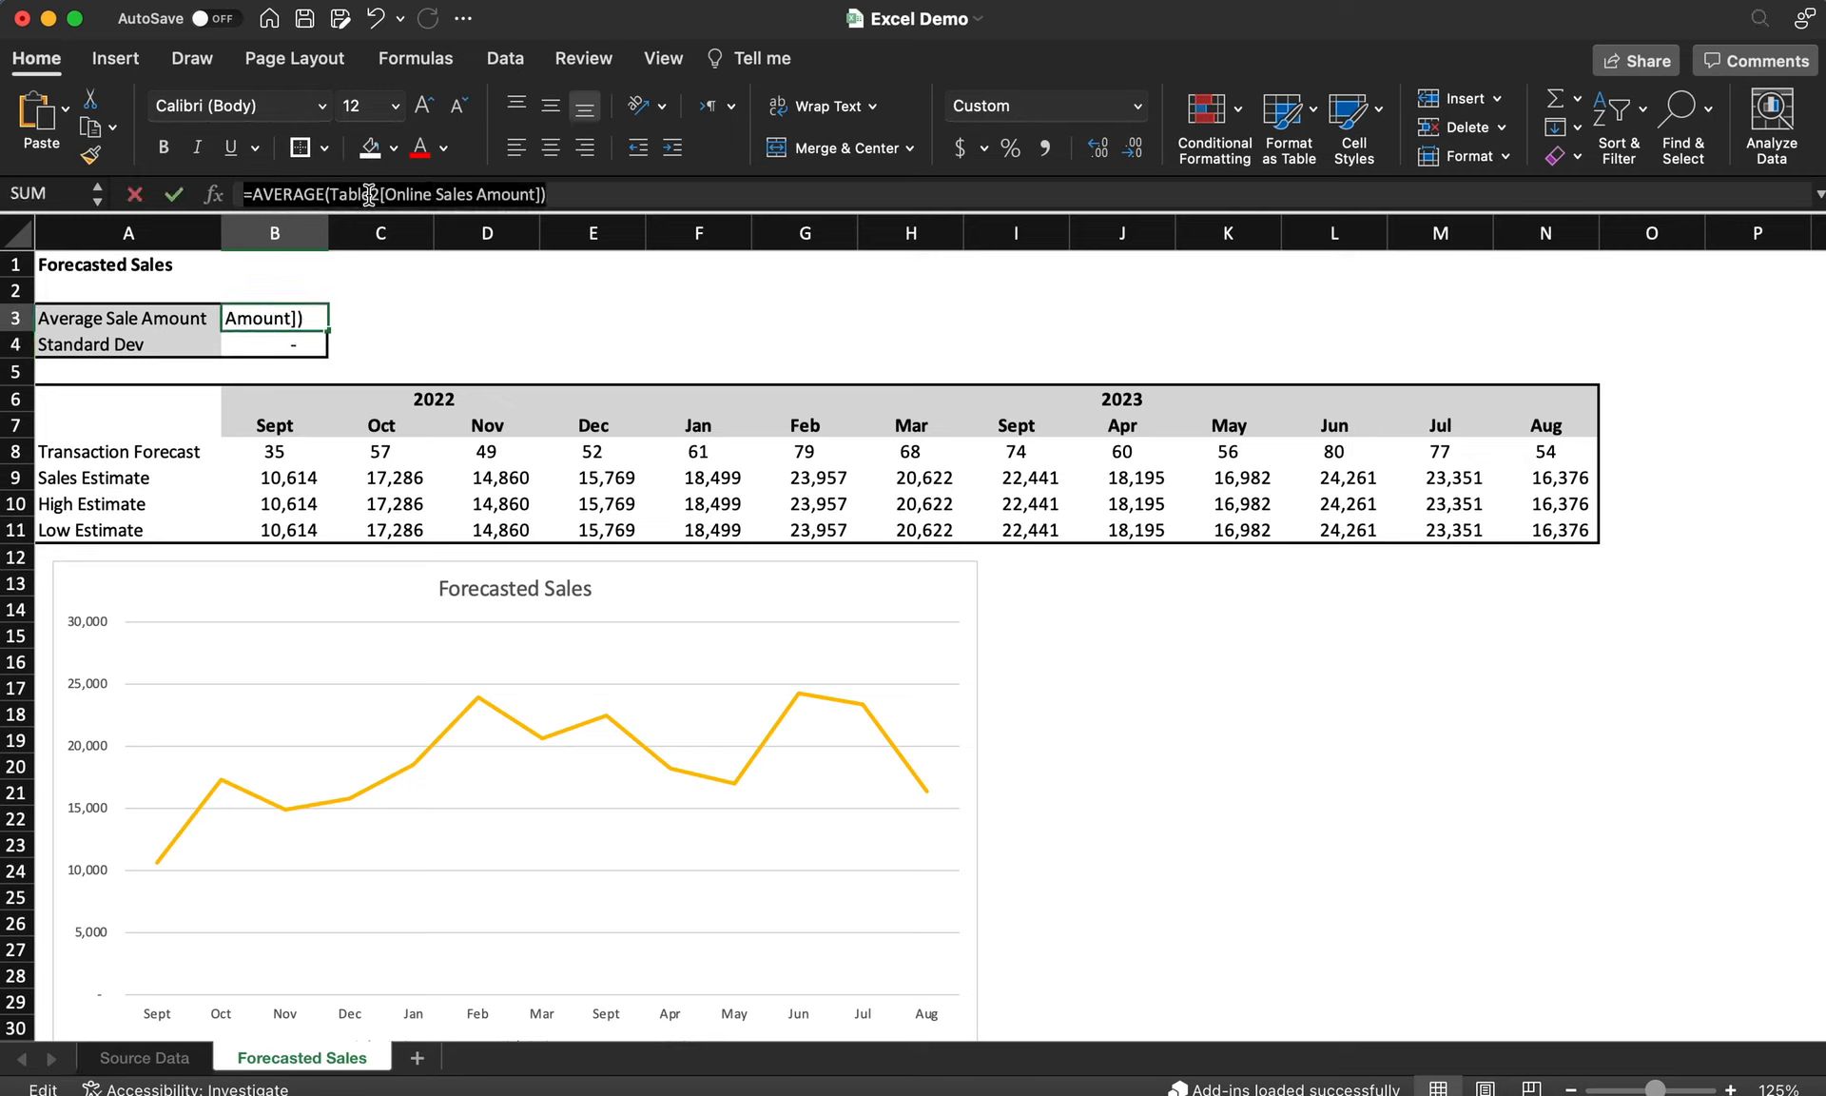
key("Return")
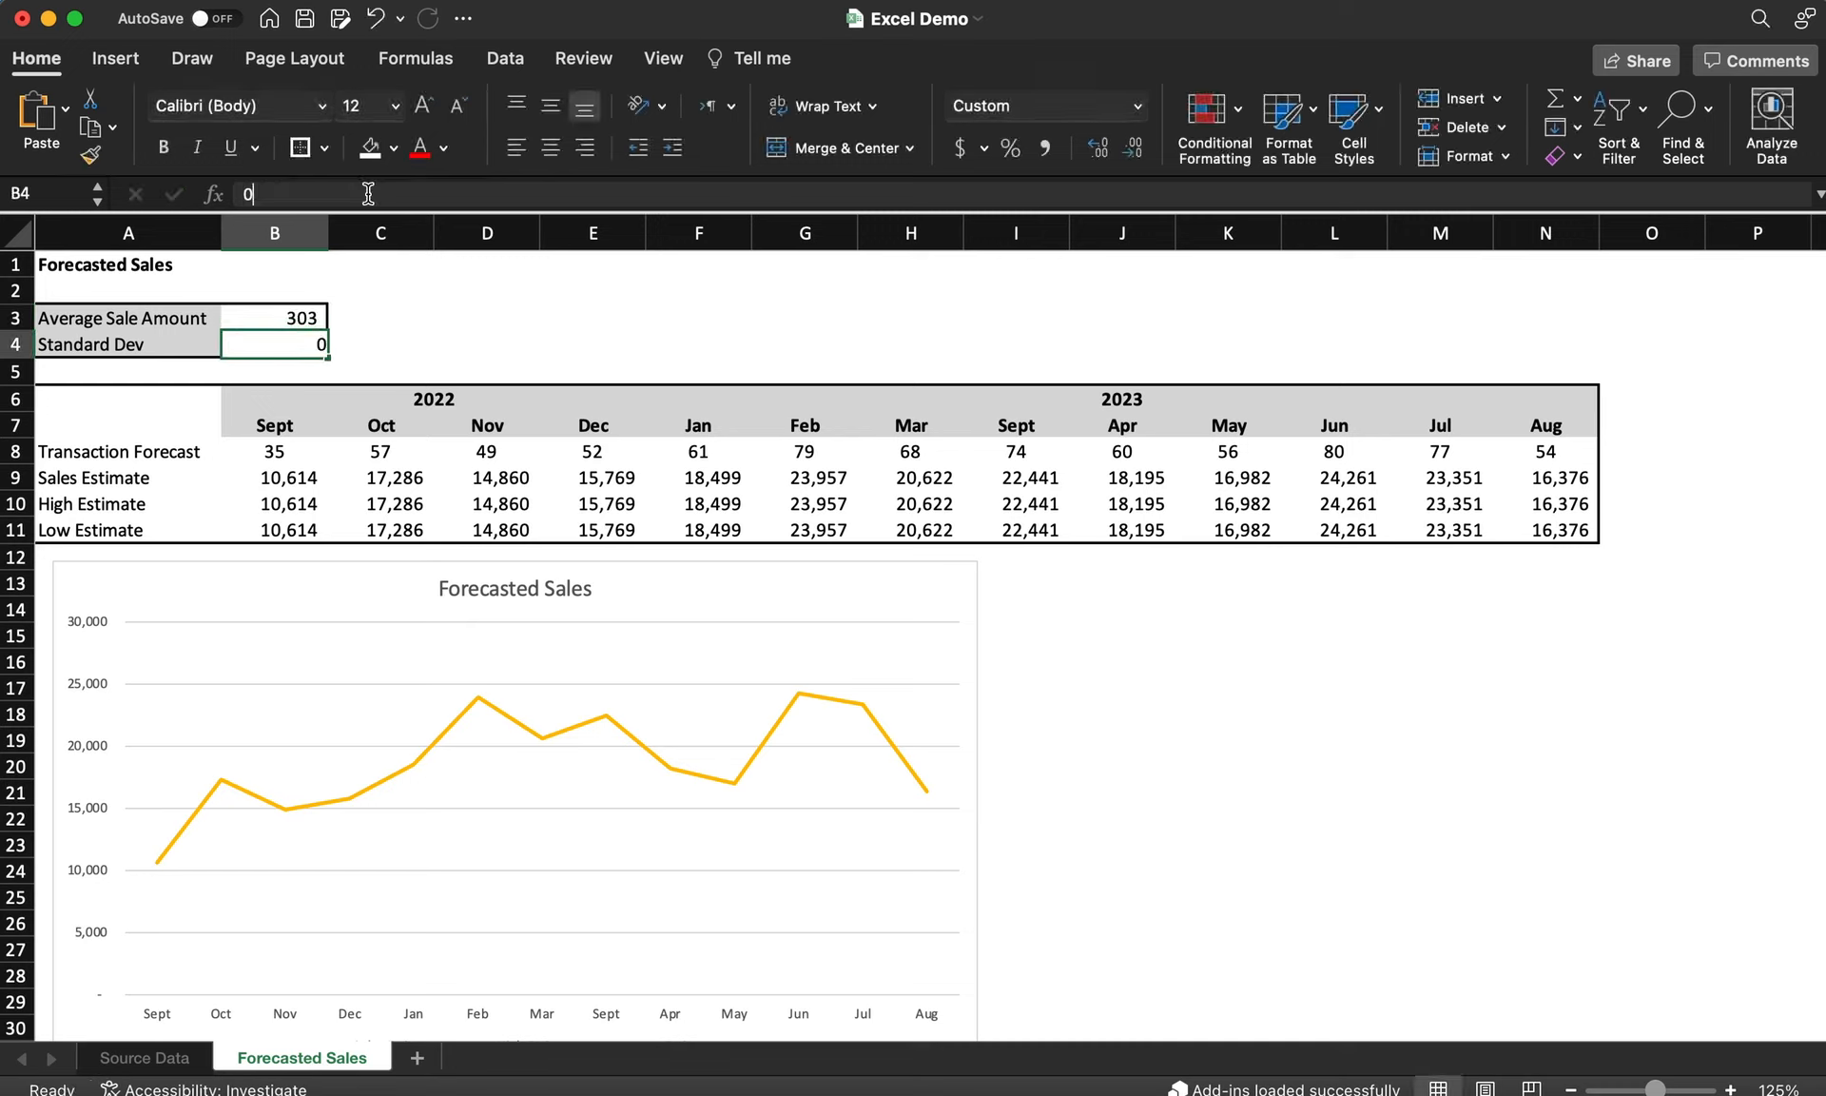
left_click(369, 194)
key("super+v")
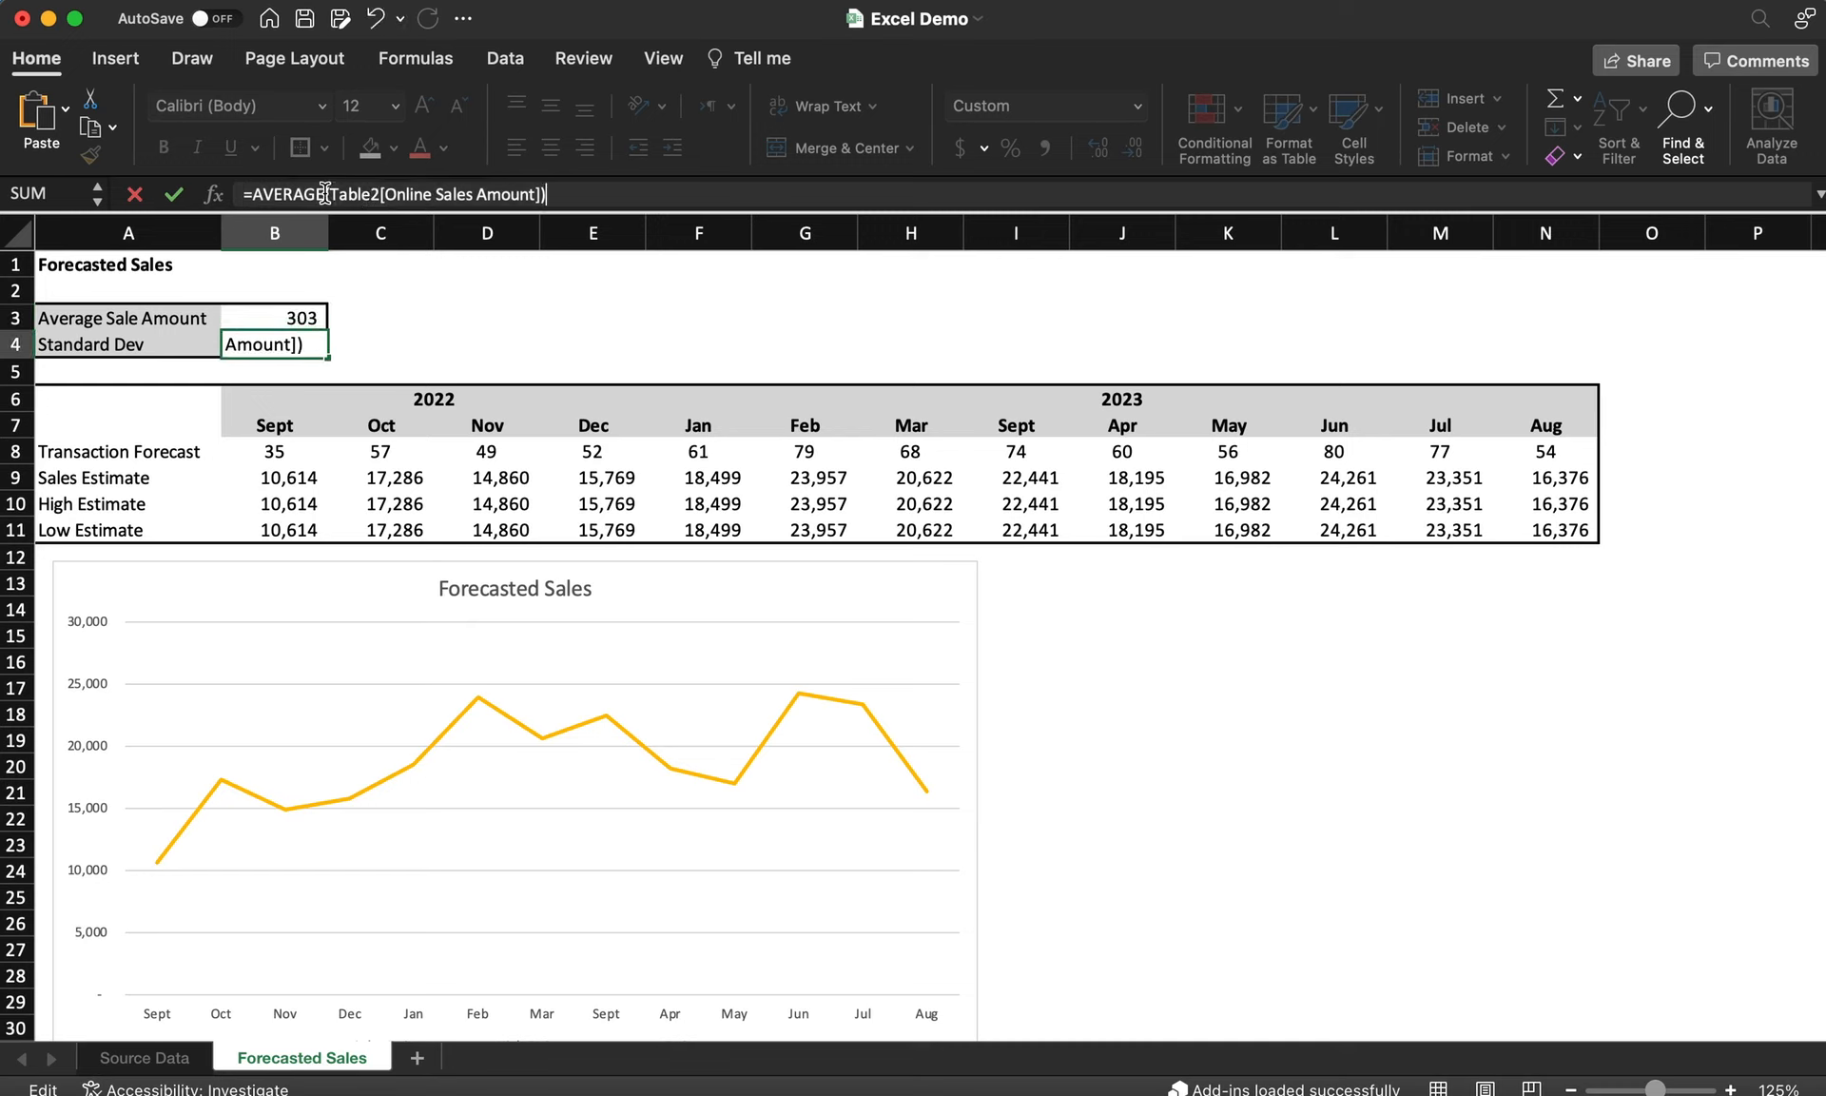
left_click_drag(324, 195, 254, 195)
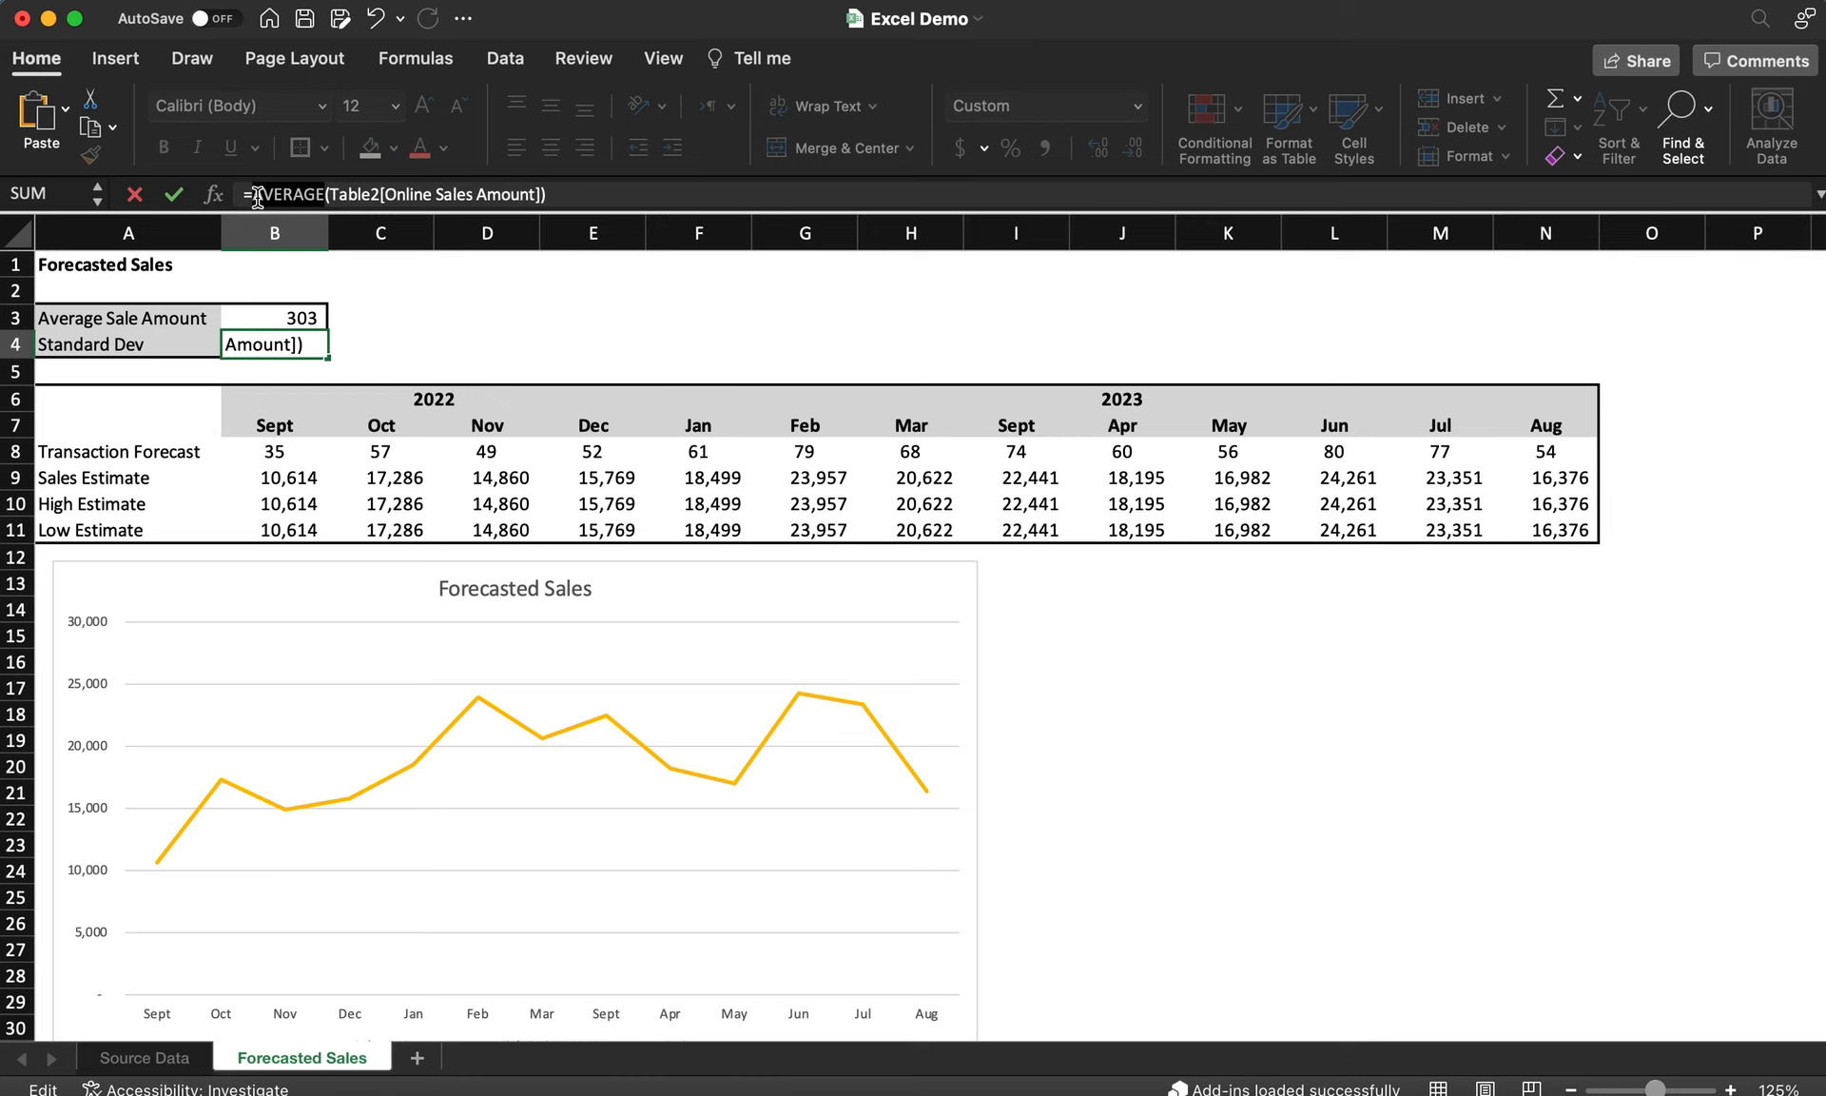
type("st")
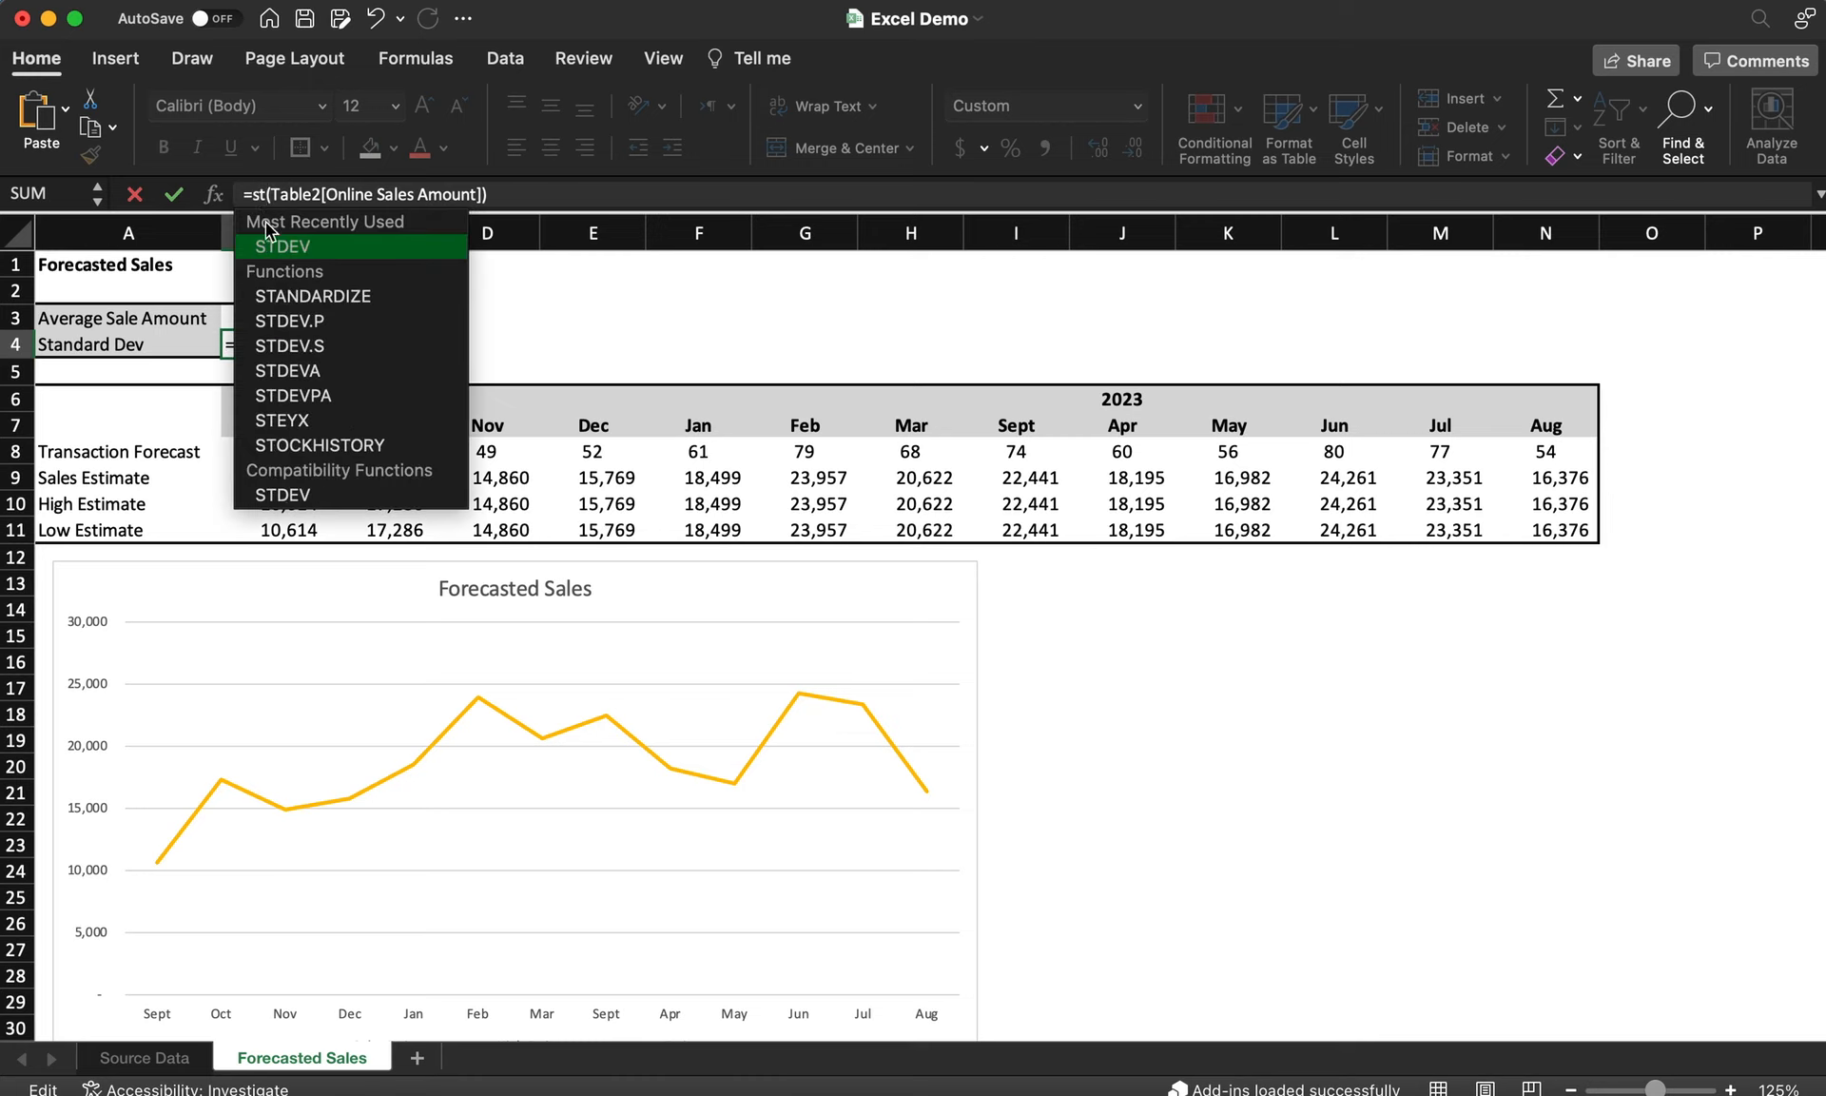
double_click(281, 249)
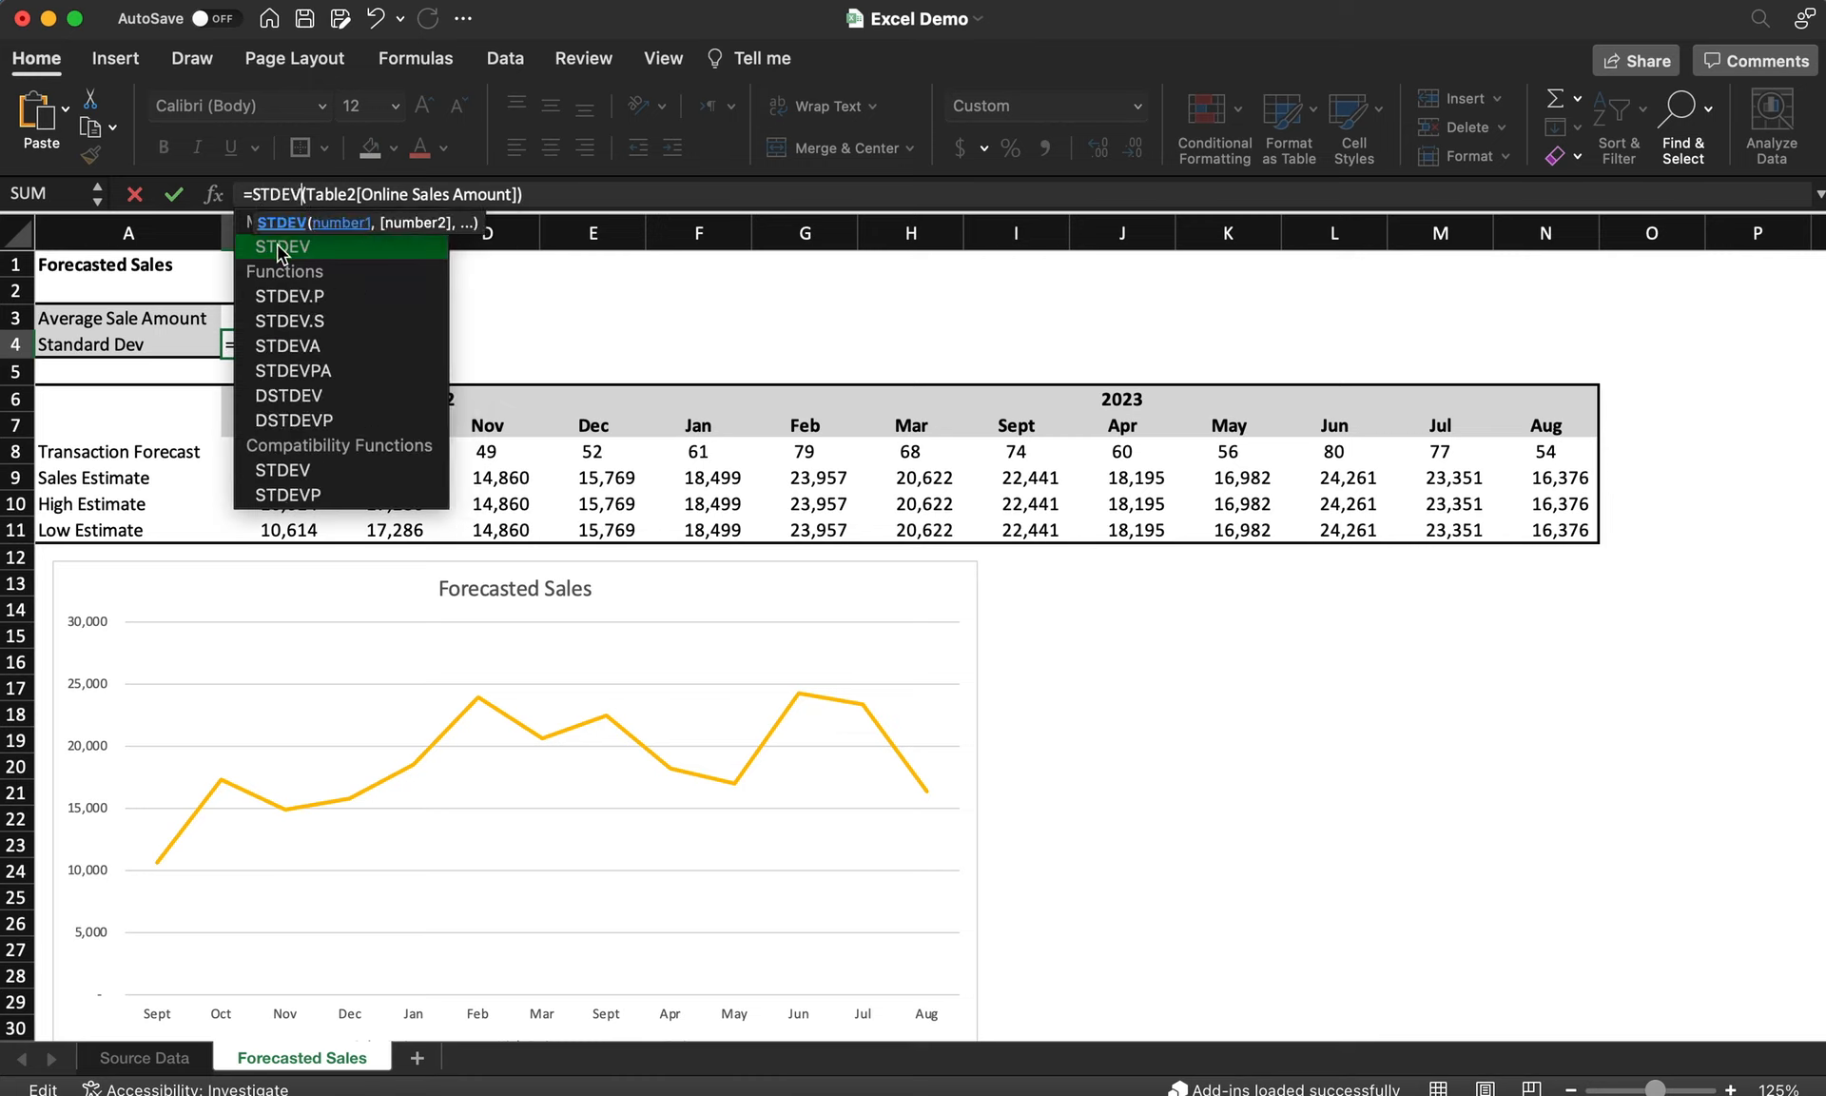
key("Return")
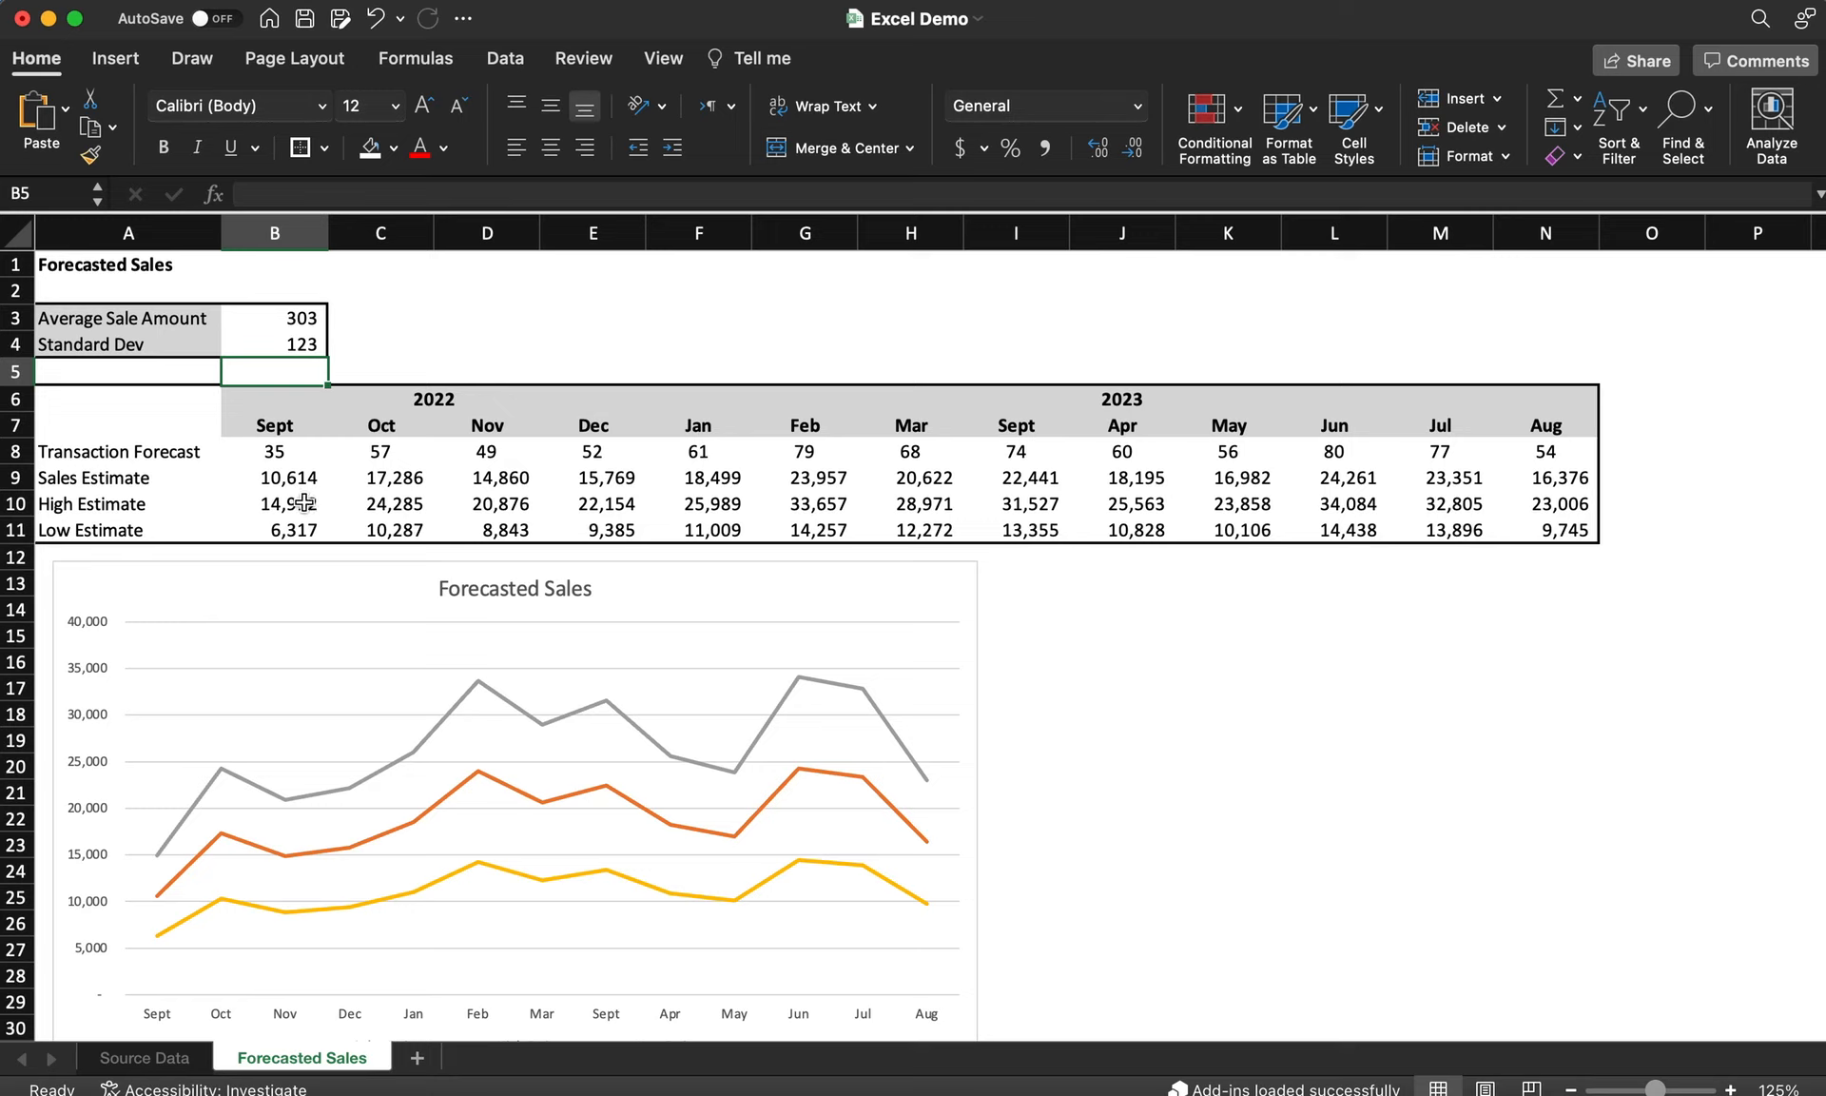
Step: Examine the forecast chart with its legend and the transaction rows on the Source Data sheet
scroll(1281, 649, "down", 3)
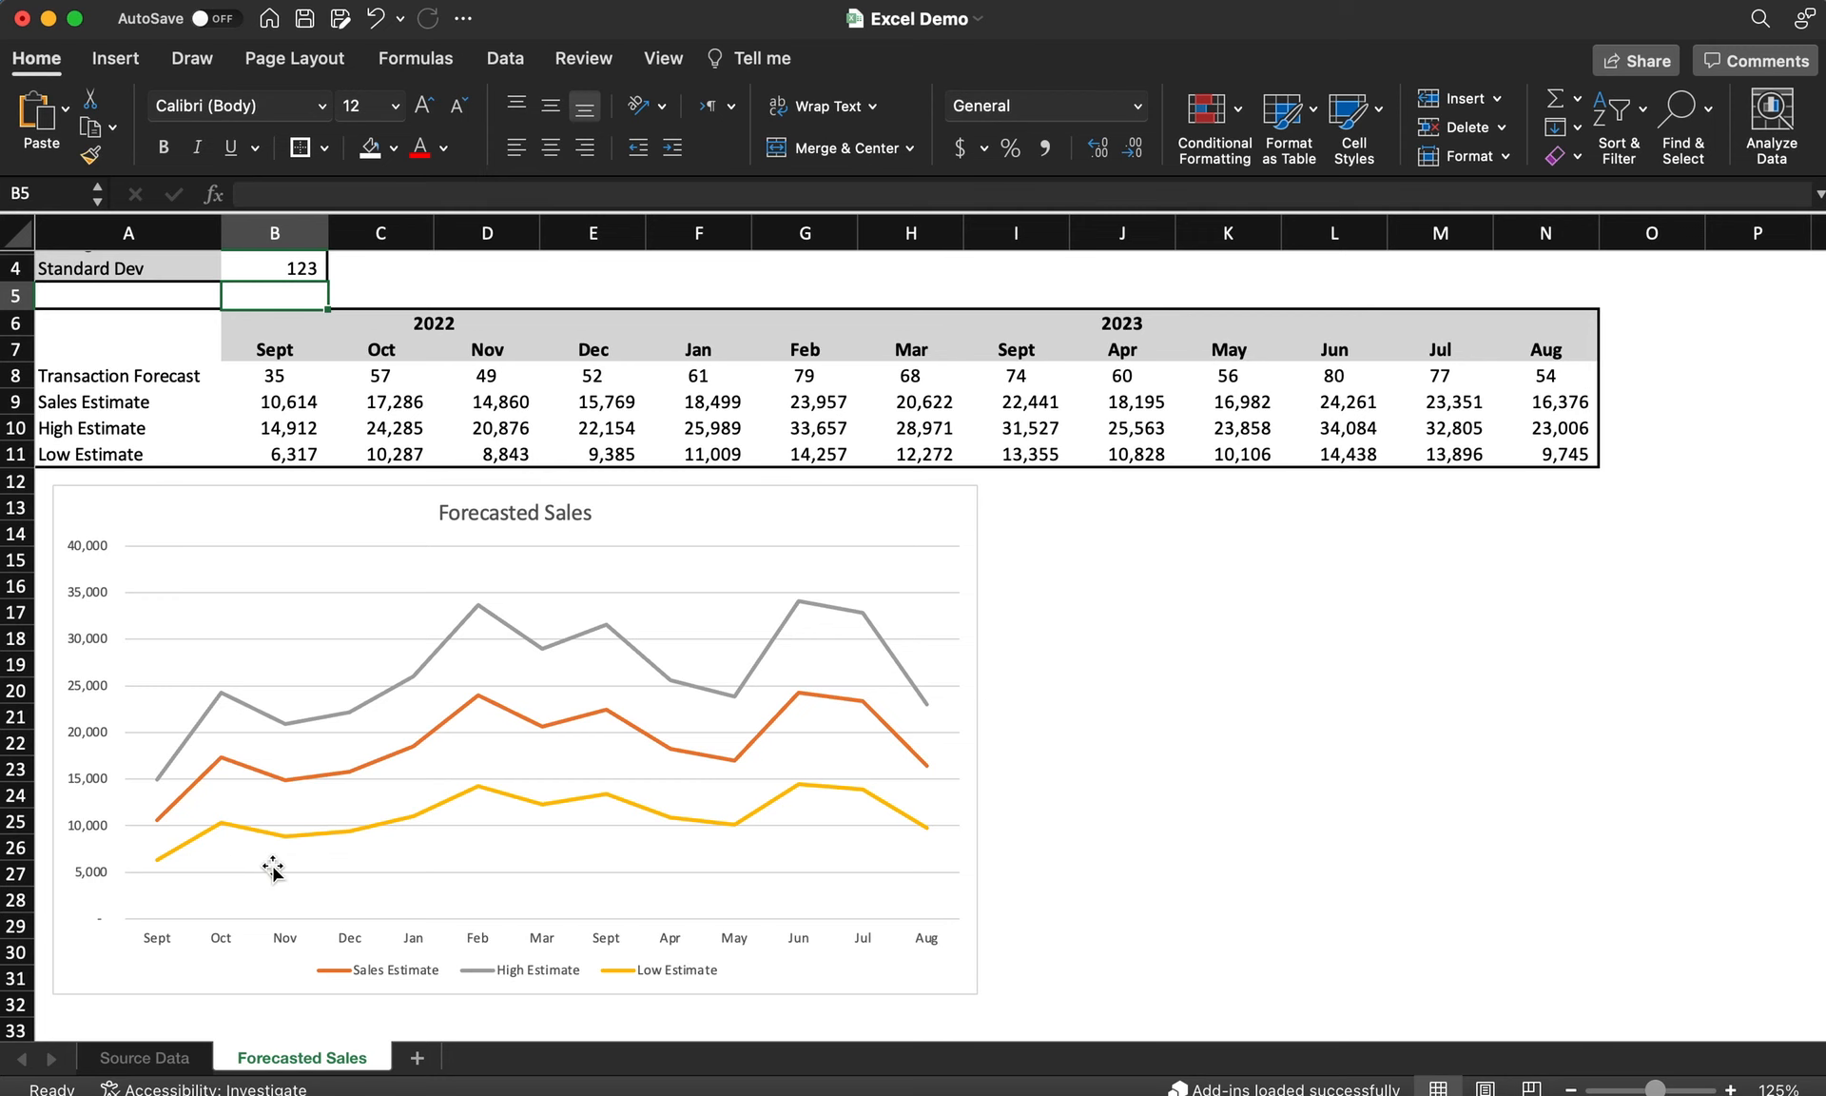
left_click(152, 1058)
scroll(657, 728, "up", 3)
scroll(657, 728, "up", 10)
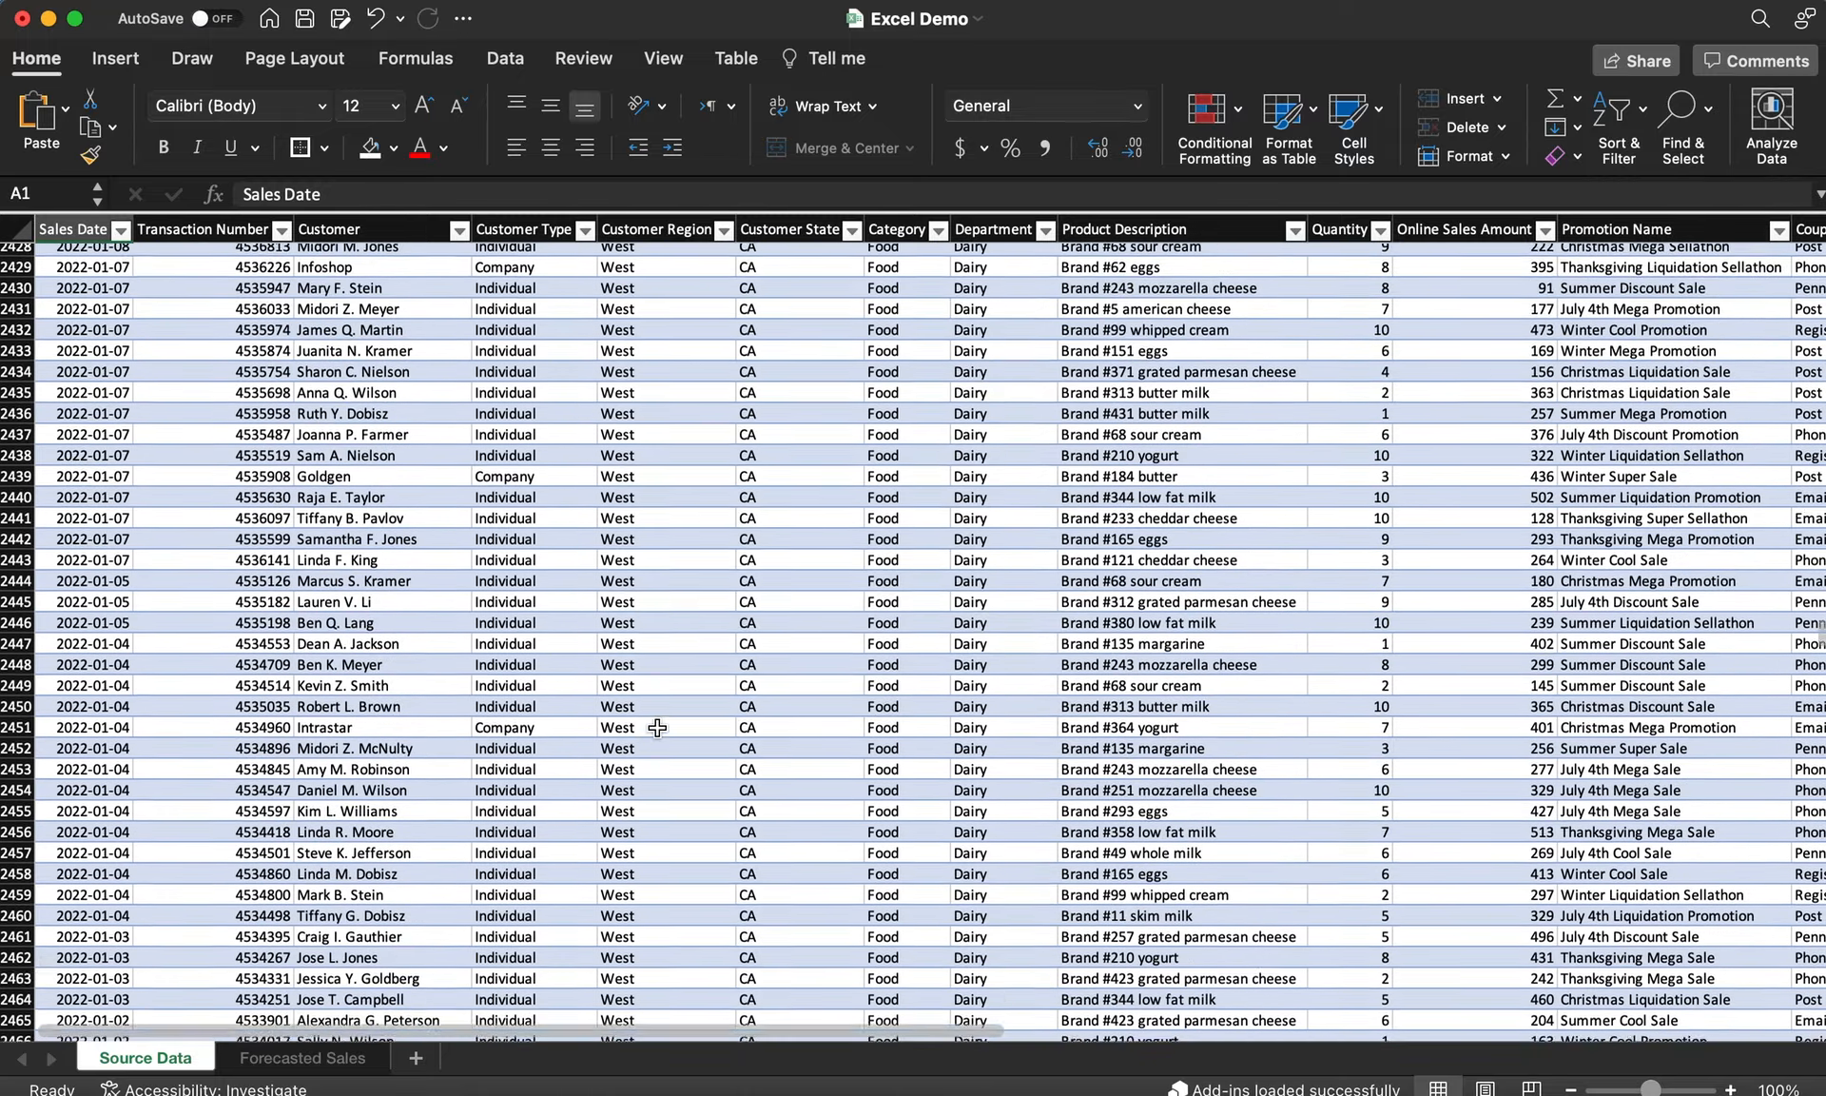
scroll(657, 728, "down", 5)
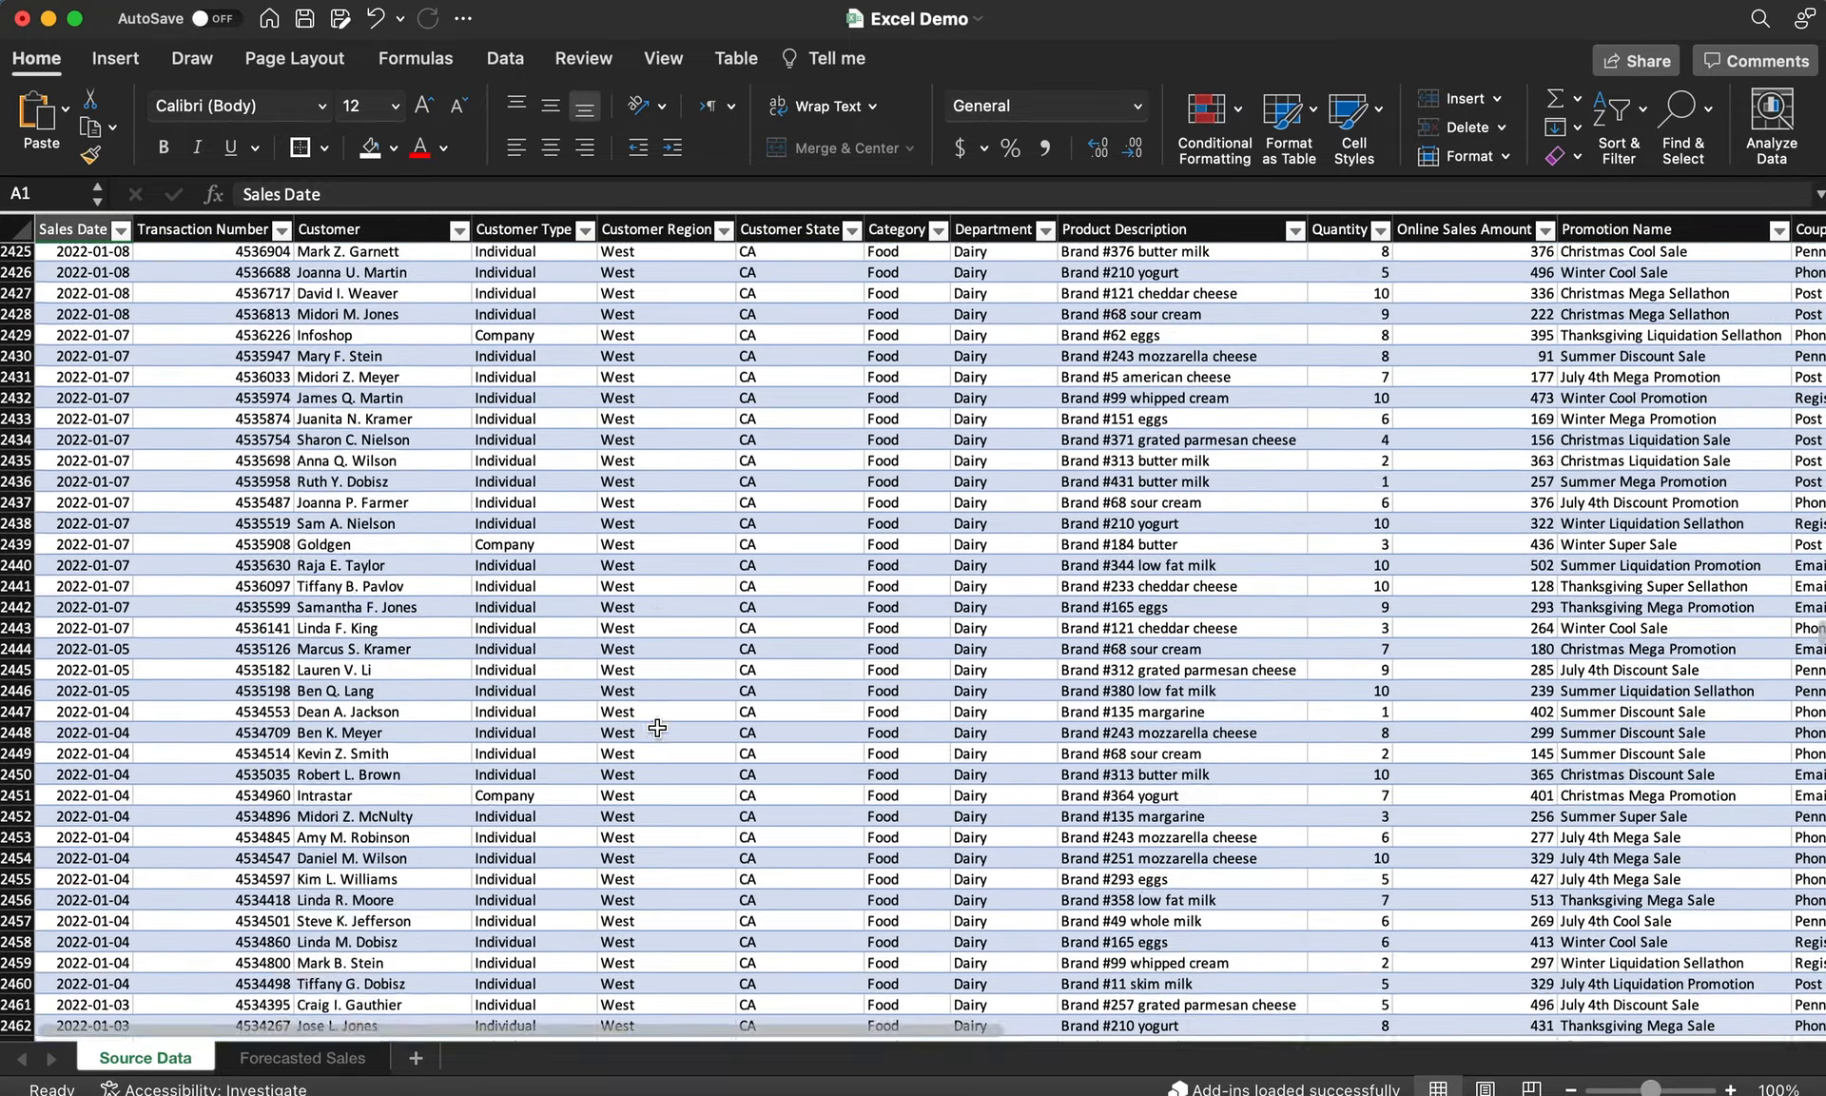
left_click(347, 1064)
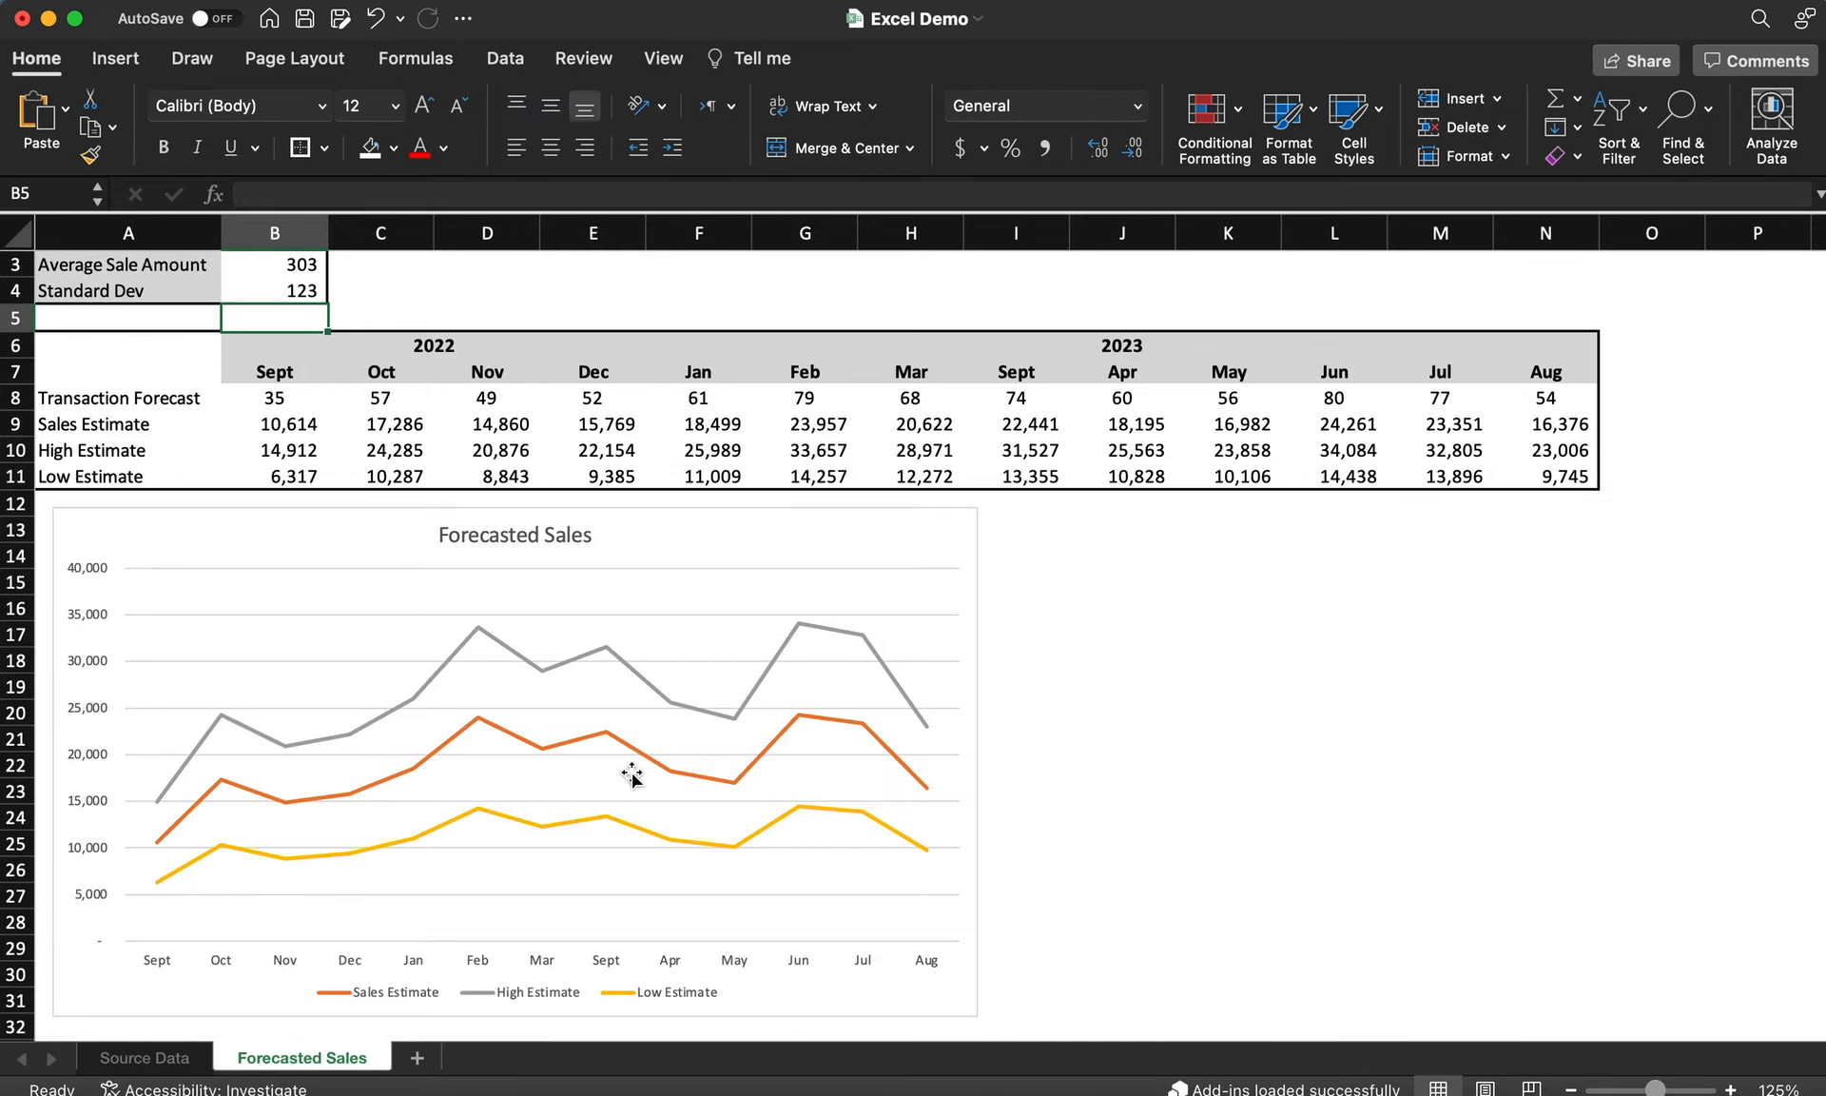
Step: Inspect the filter options of the Promotion Name column in Source Data without applying any, and return to Forecasted Sales
left_click(145, 1058)
scroll(601, 655, "up", 10)
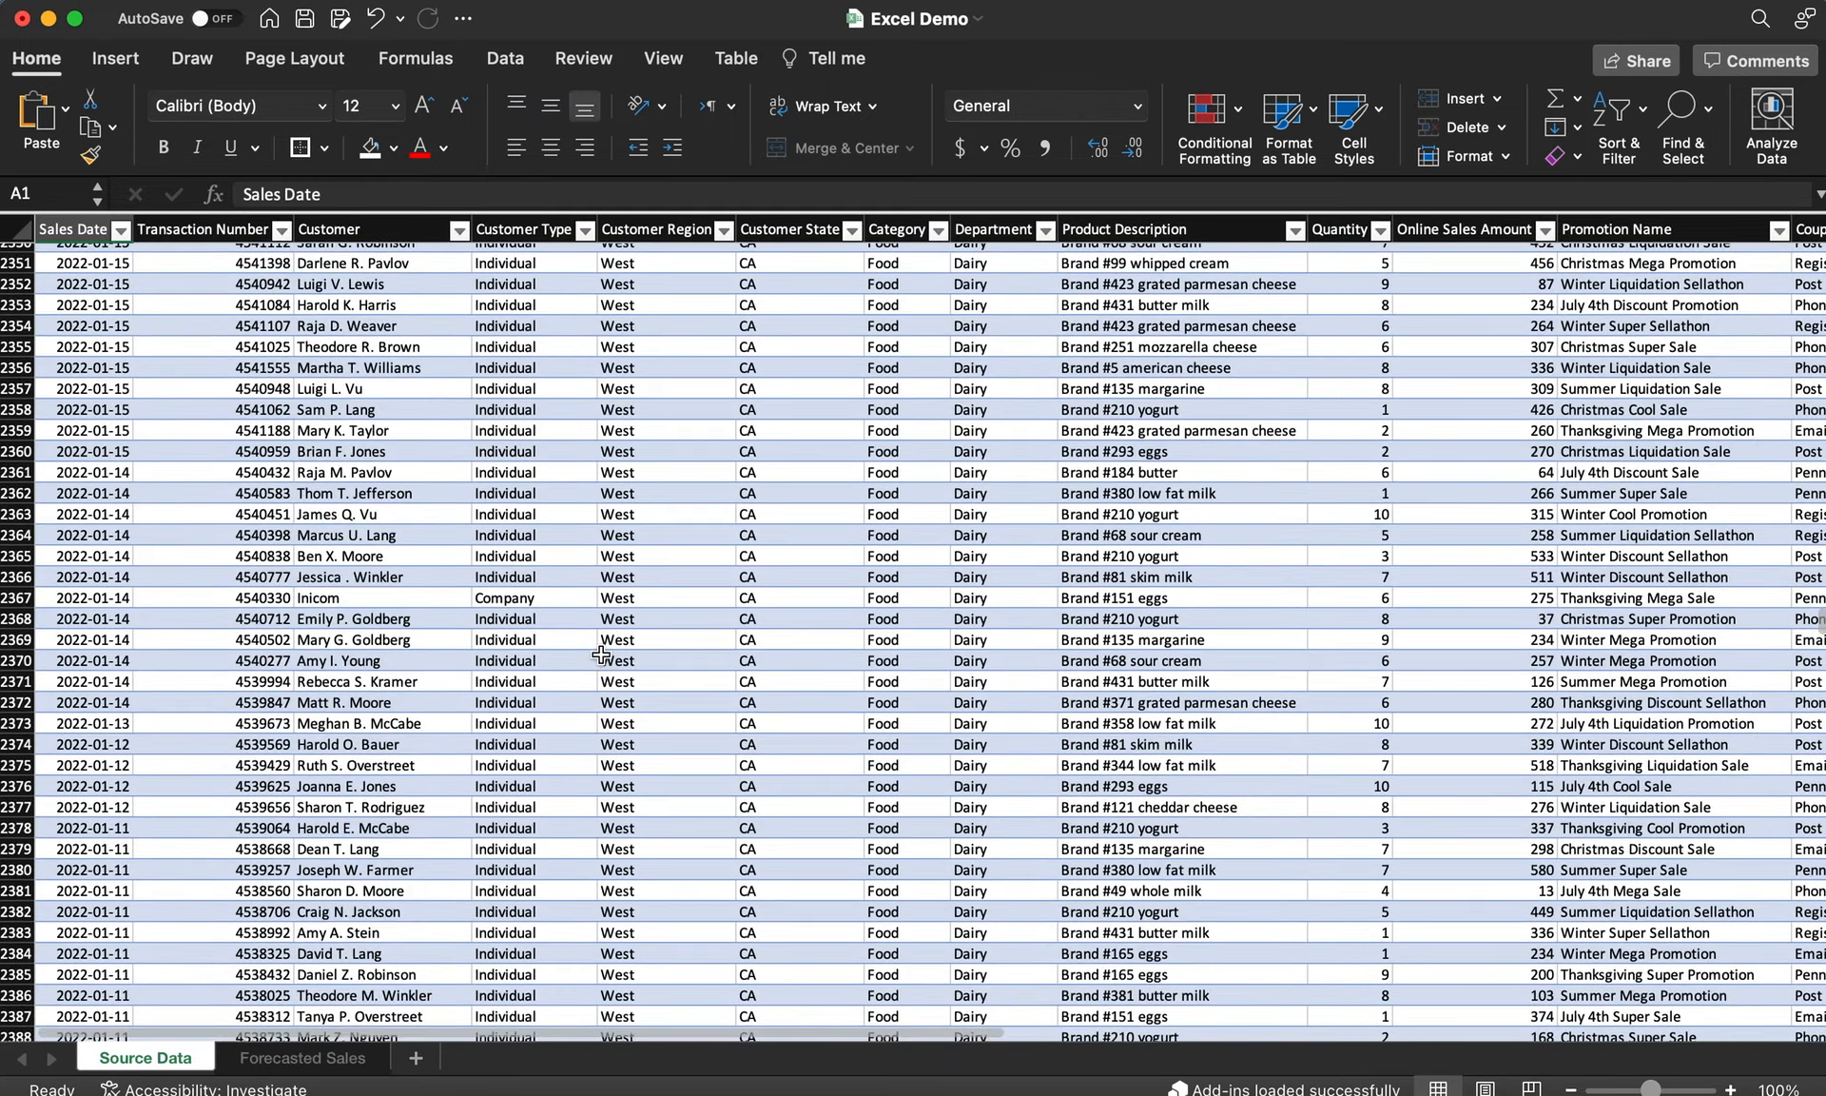
scroll(1061, 243, "right", 6)
left_click(1174, 230)
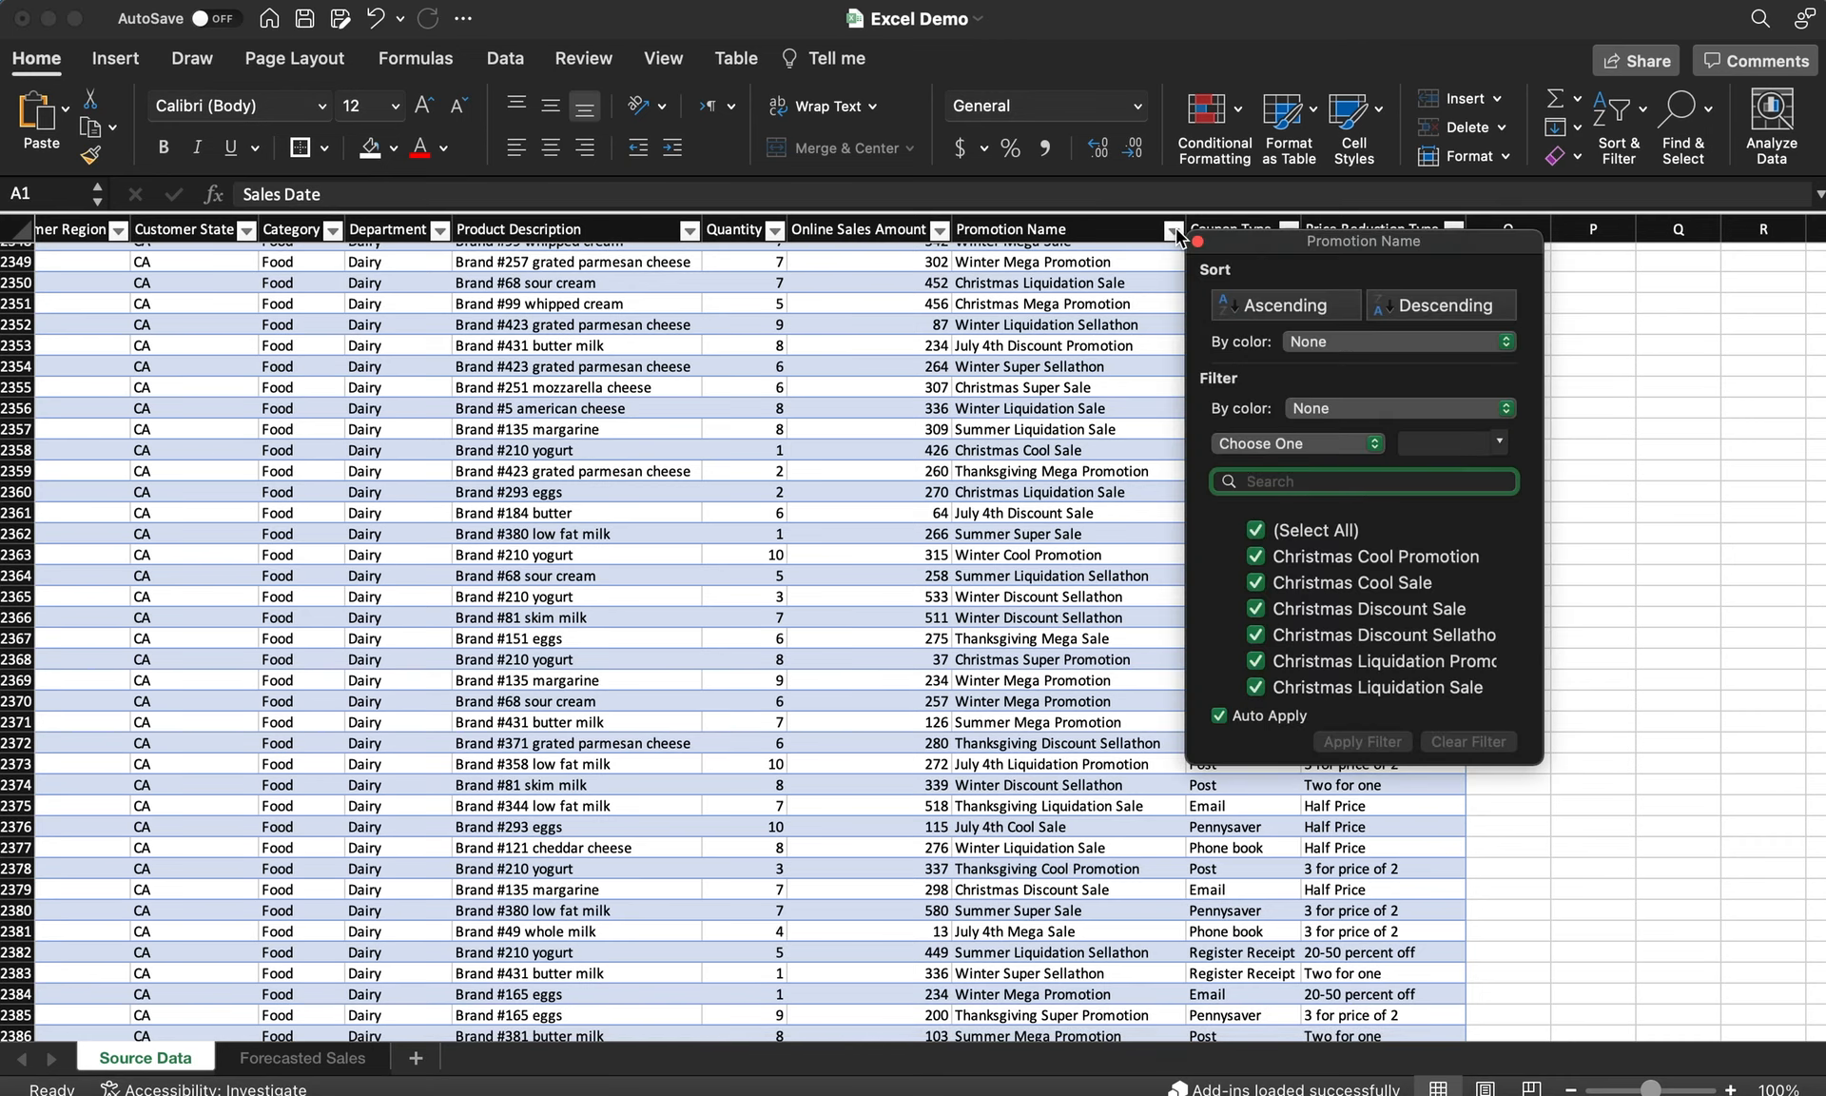
left_click(1198, 244)
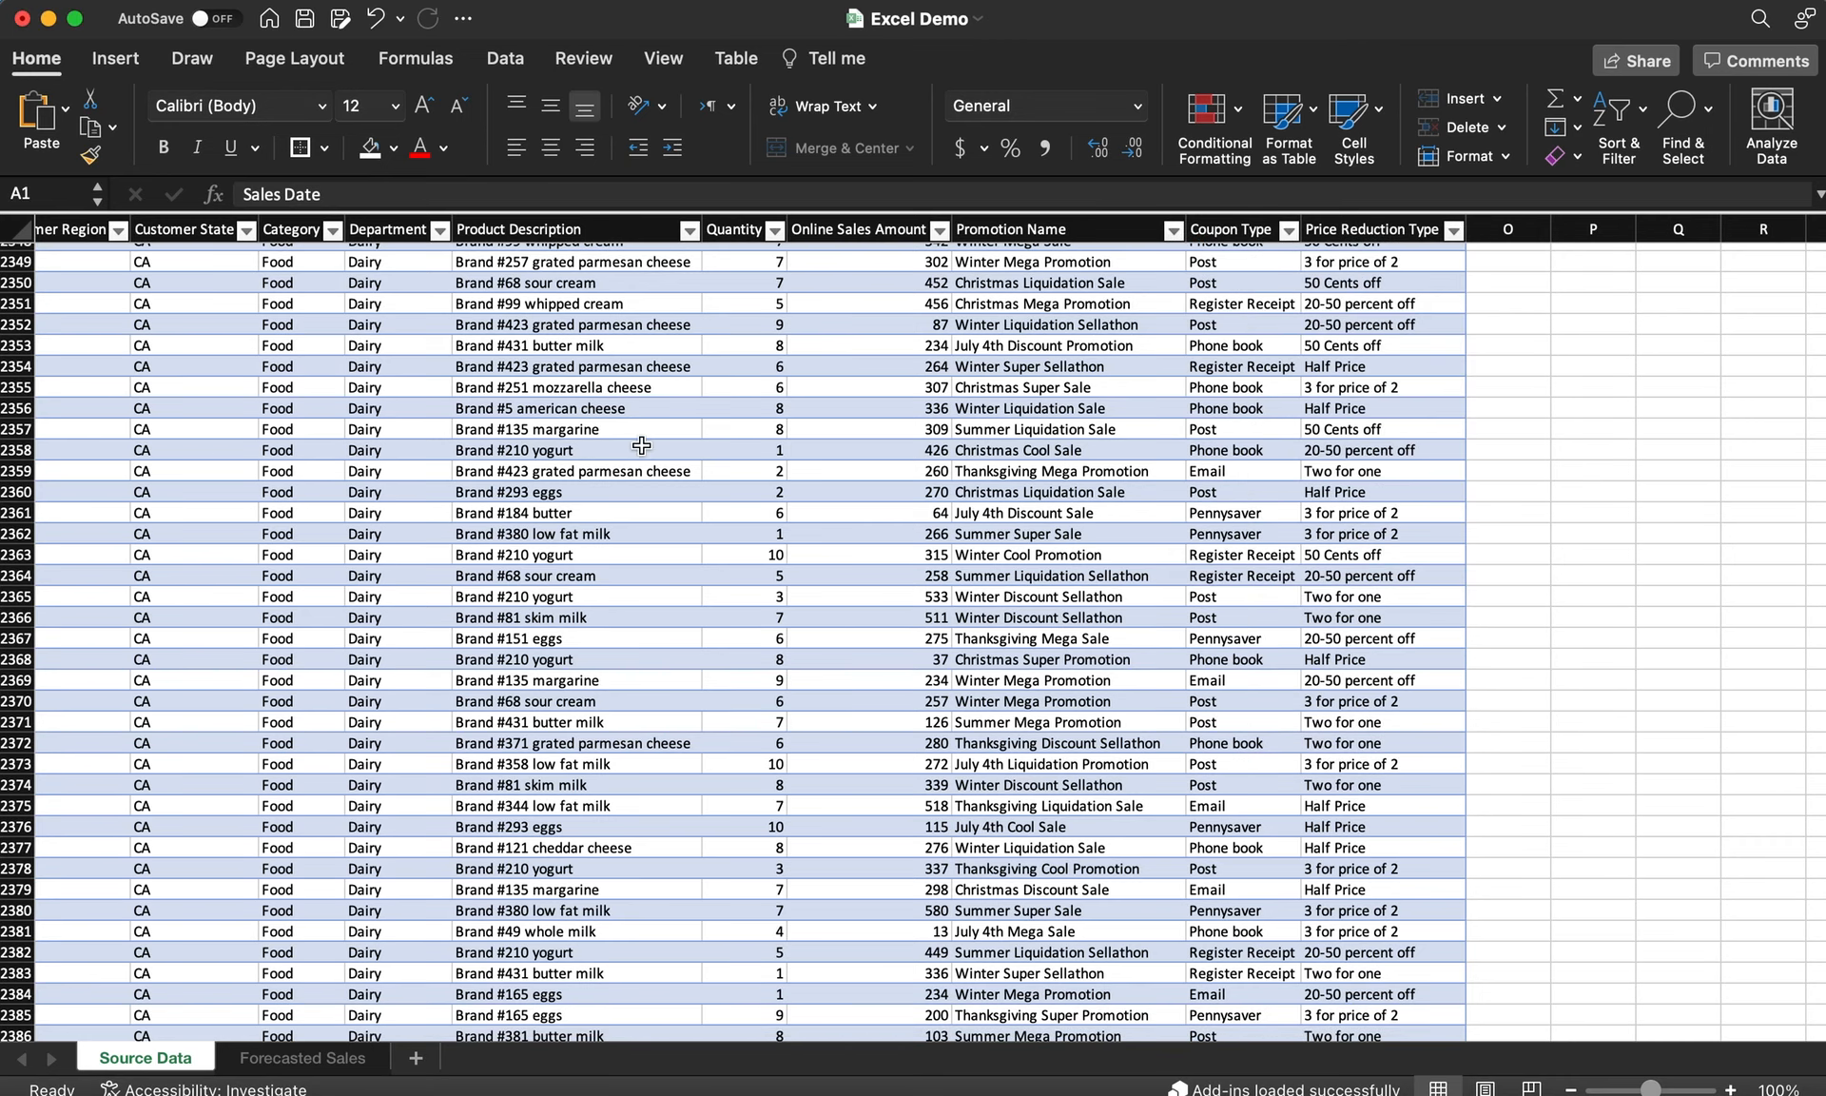
scroll(642, 445, "left", 5)
left_click(303, 1058)
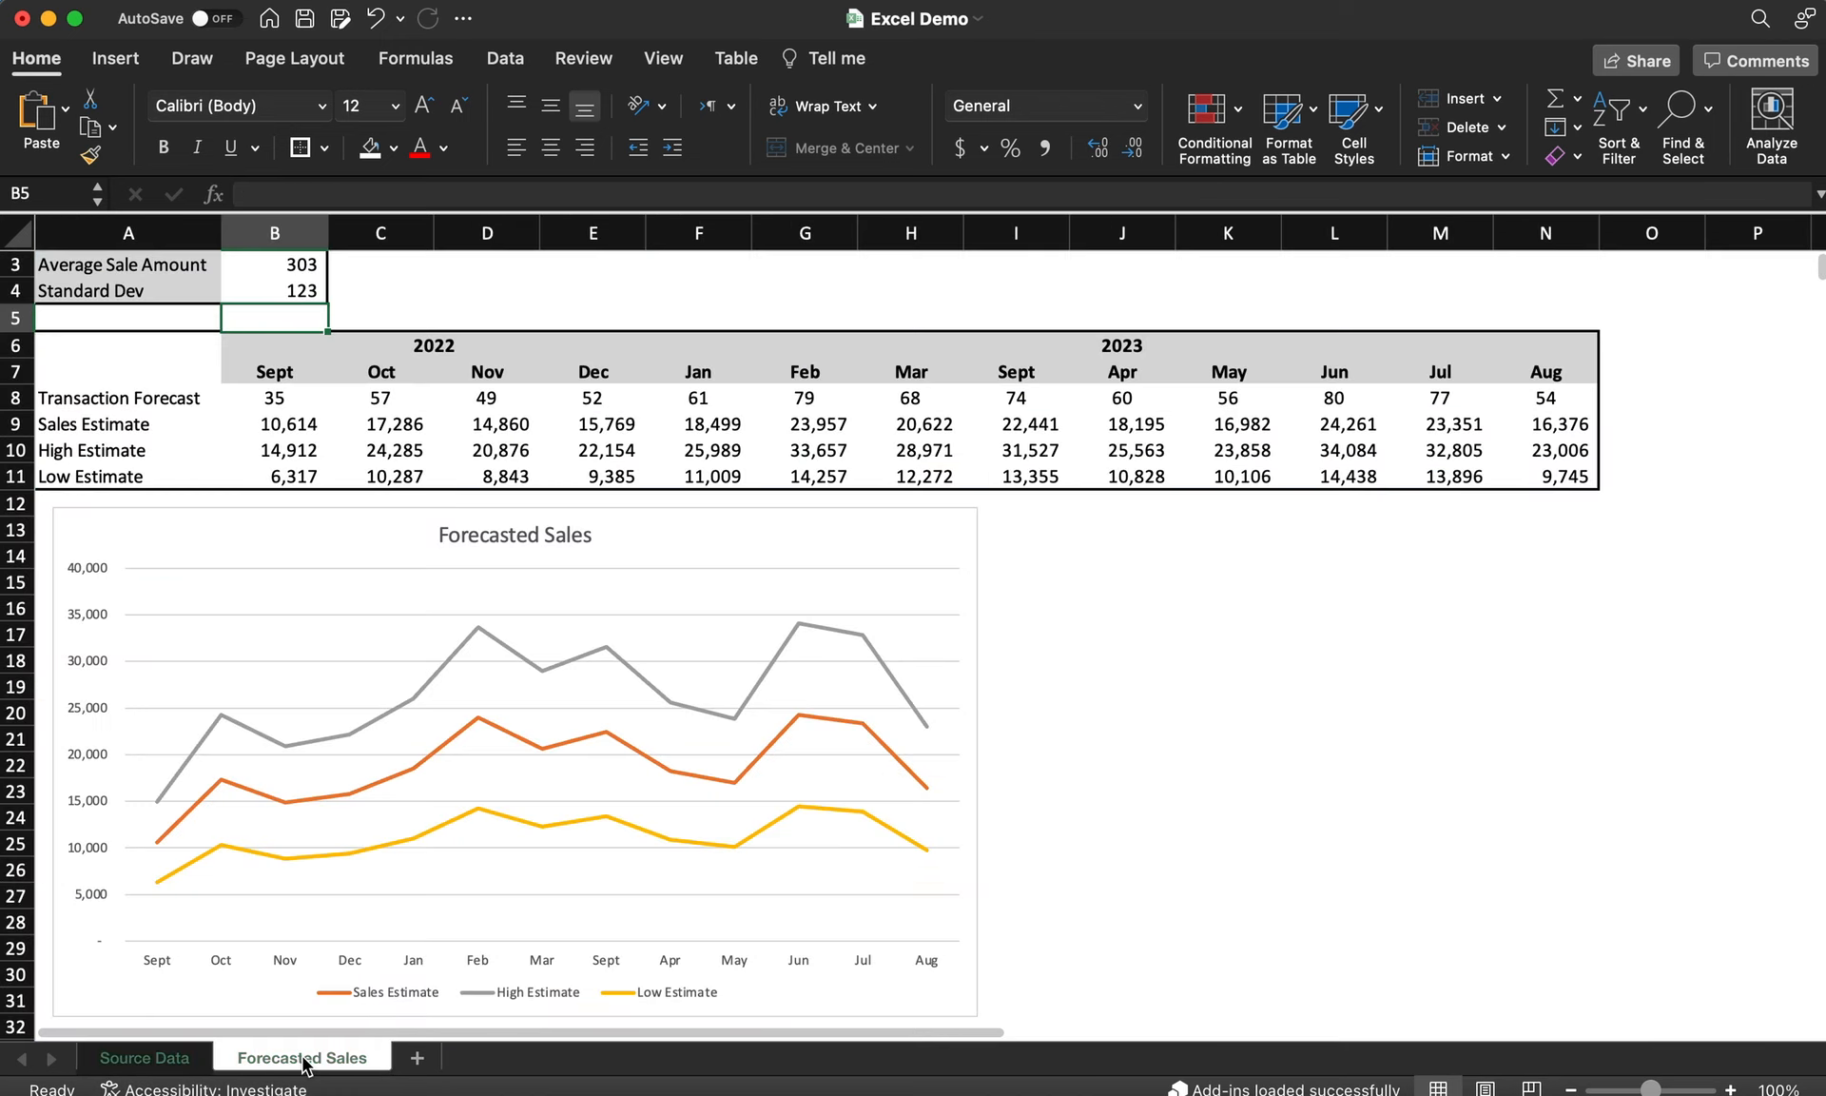